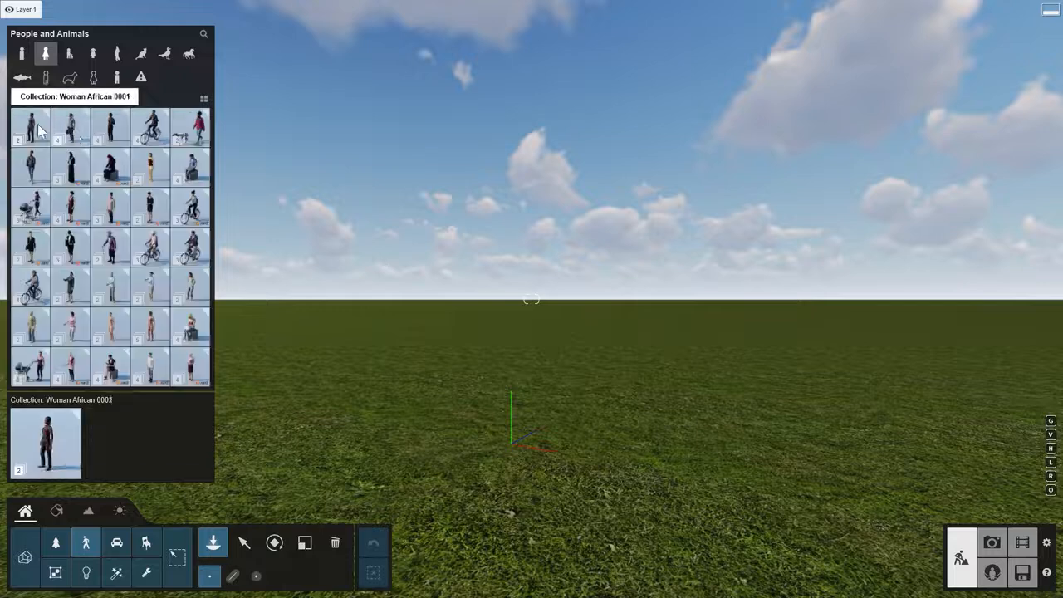
# Step: Open the Woman African 0001 collection, try the large thumbnail size, and pick the Woman African 0003 Folder character
pyautogui.click(30, 129)
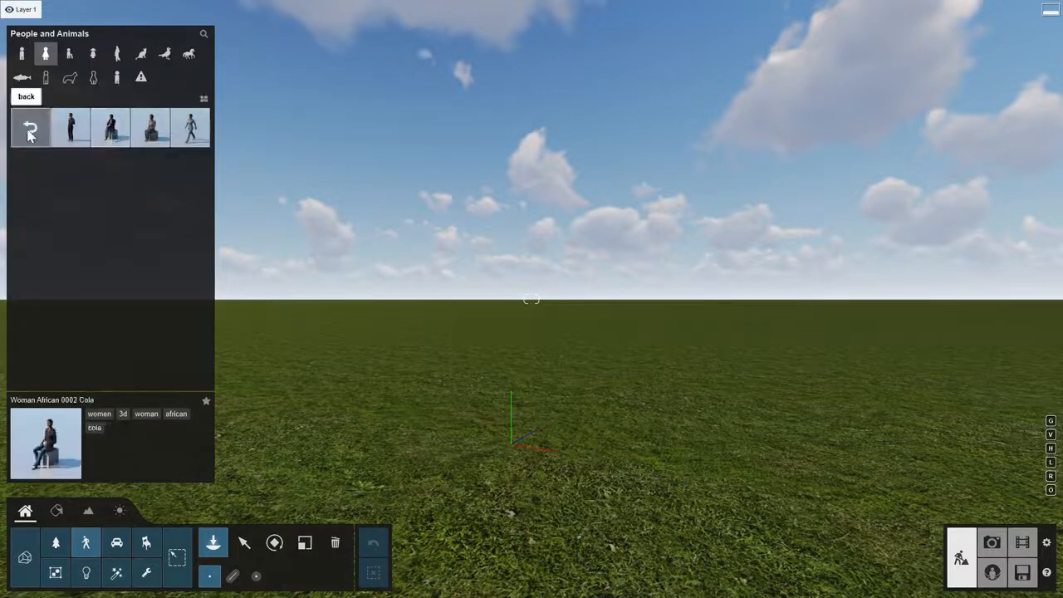
pyautogui.click(204, 99)
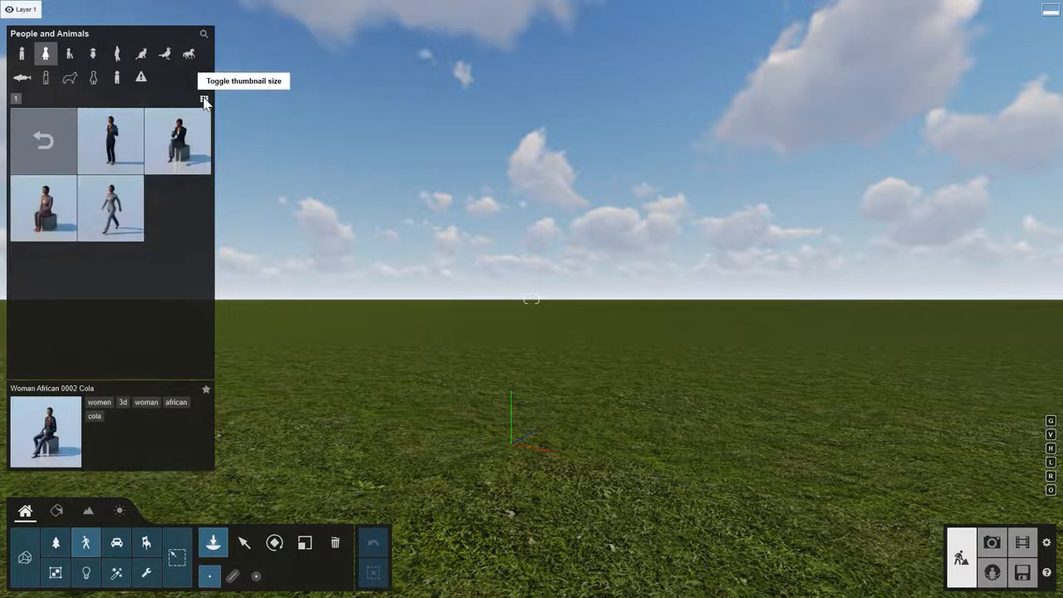
pyautogui.click(204, 100)
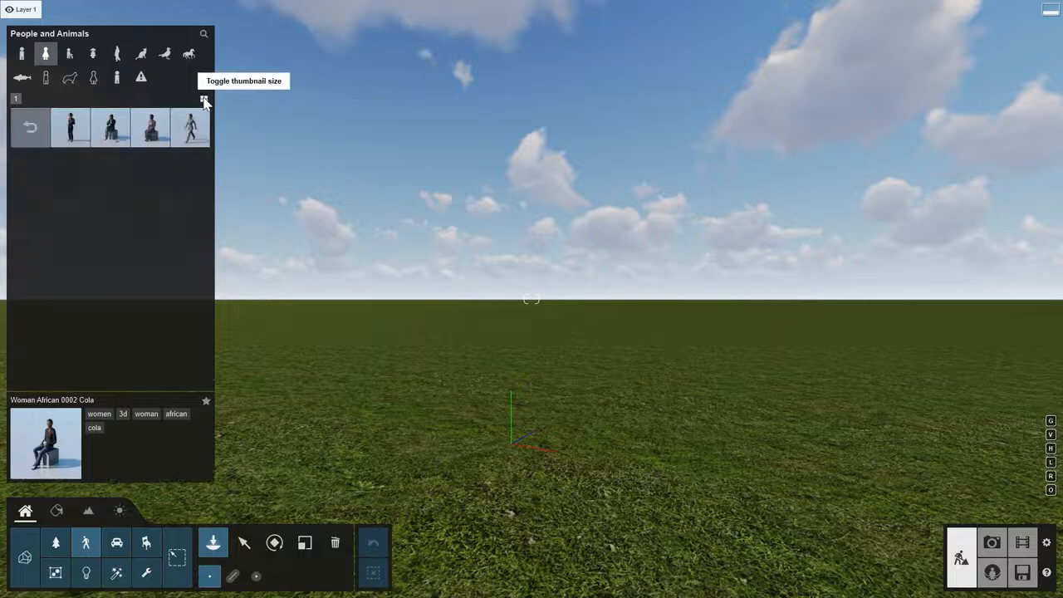
pyautogui.click(69, 138)
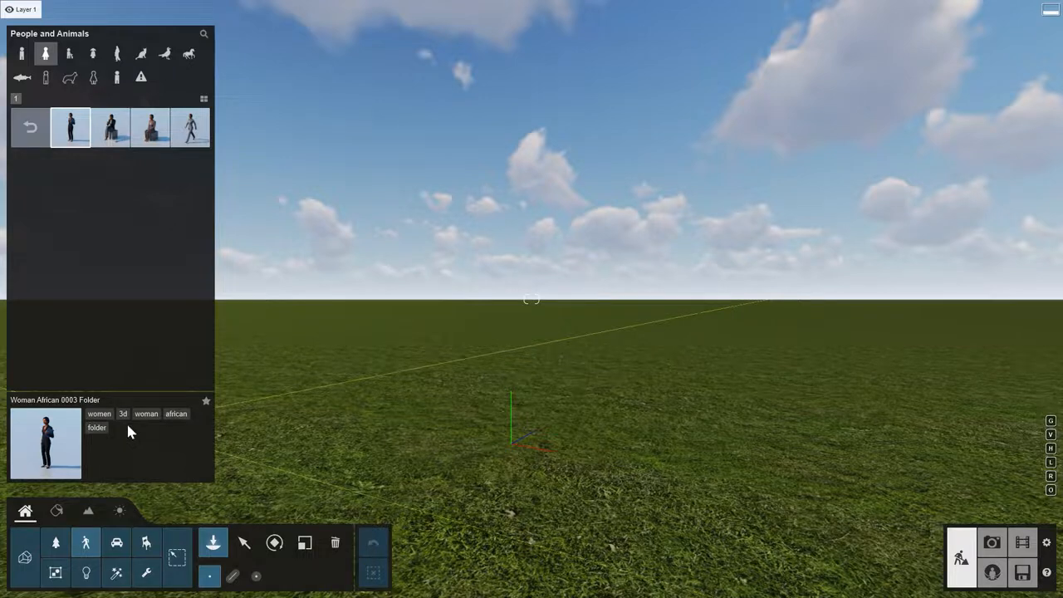
# Step: Search the people library by the character's african tag, look through both result pages, and close the search
pyautogui.click(176, 413)
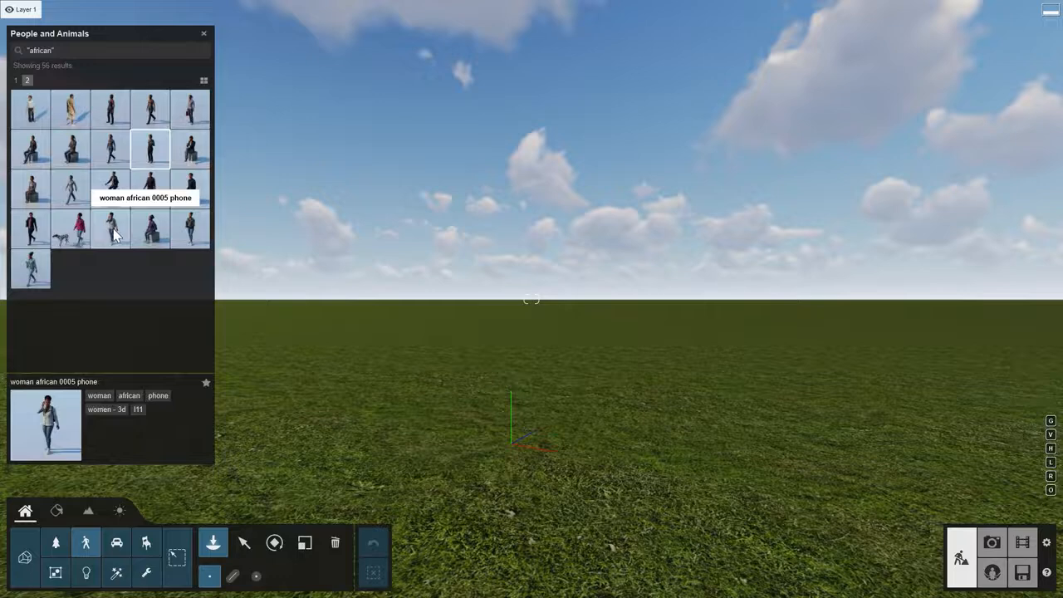
pyautogui.scroll(1, 117, 228)
pyautogui.scroll(-1, 116, 217)
pyautogui.scroll(1, 133, 230)
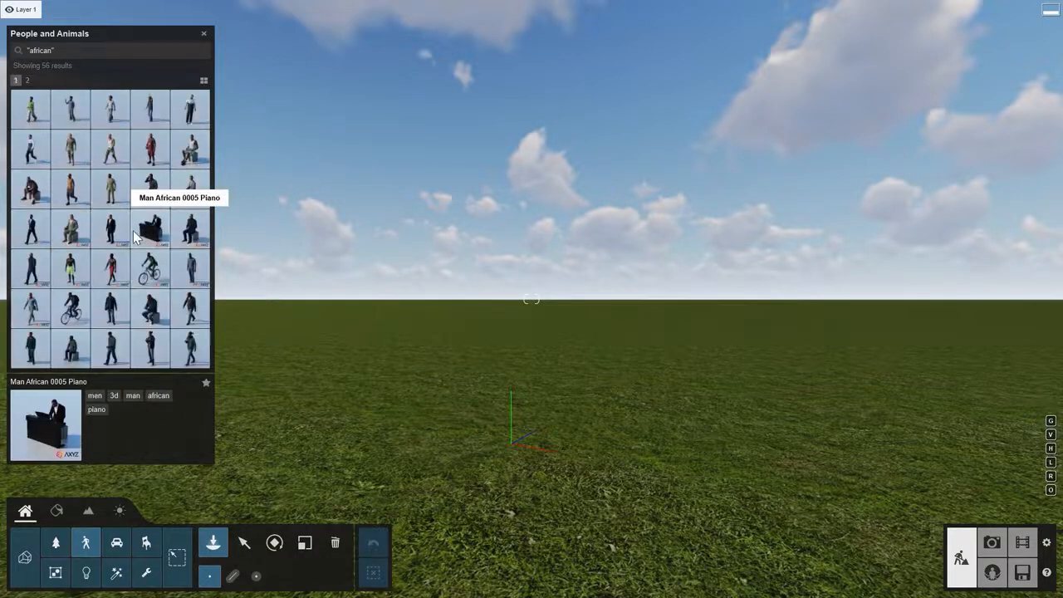
pyautogui.scroll(-1, 133, 230)
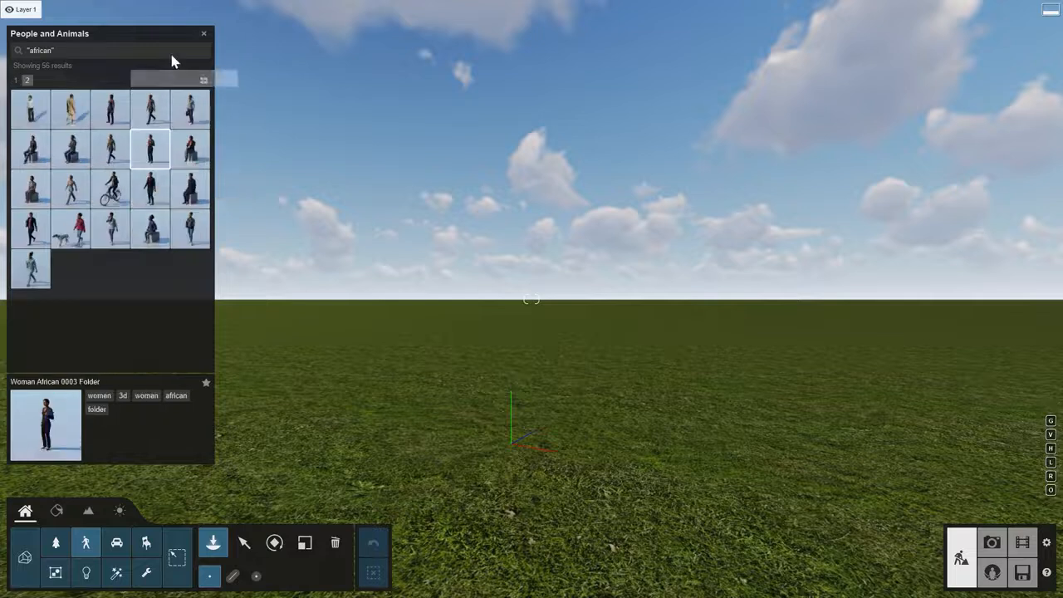
pyautogui.click(203, 37)
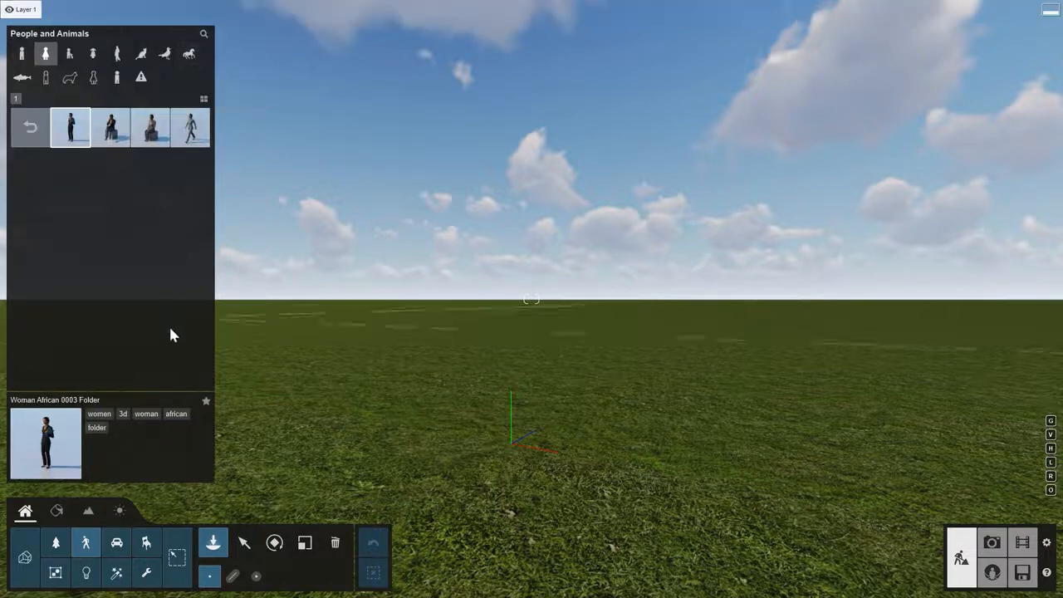
# Step: Add the Woman African 0003 Folder character to the favourites and show the favourites category
pyautogui.click(206, 403)
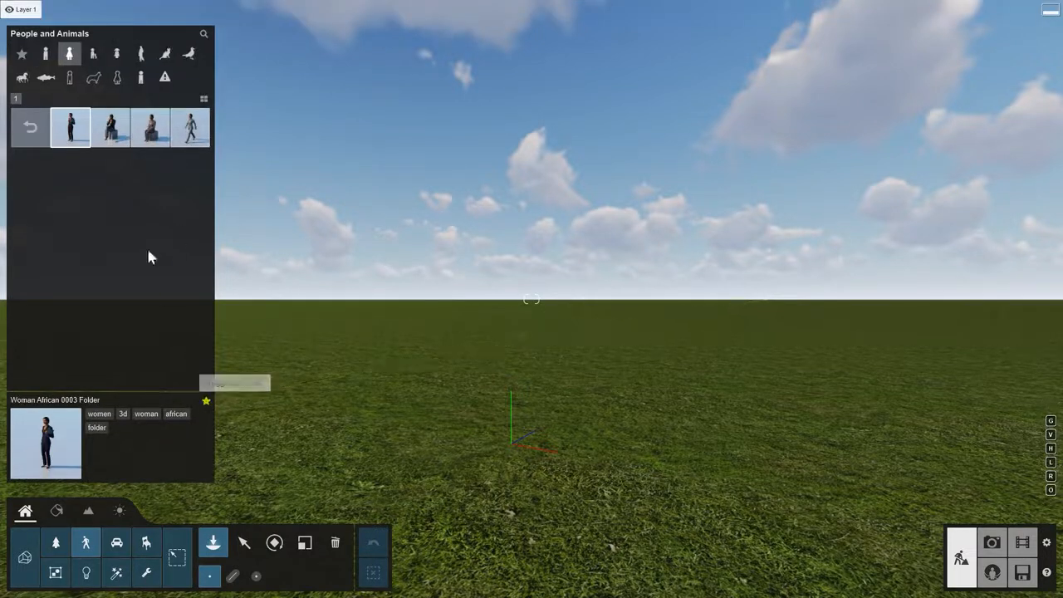
pyautogui.click(20, 54)
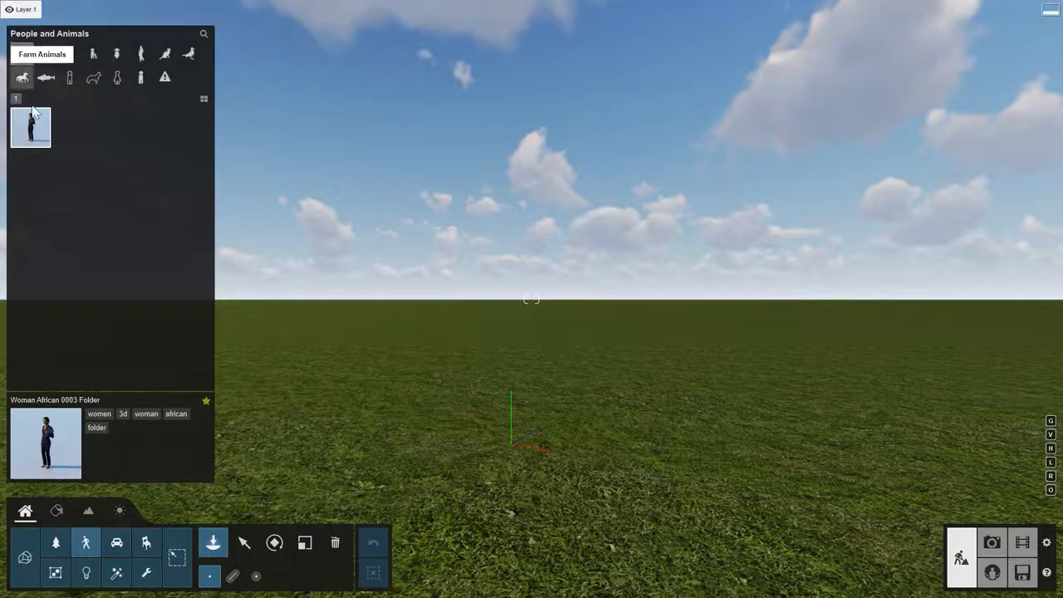
# Step: Browse the Tables and the Electronics and appliances categories of the Objects library
pyautogui.click(119, 540)
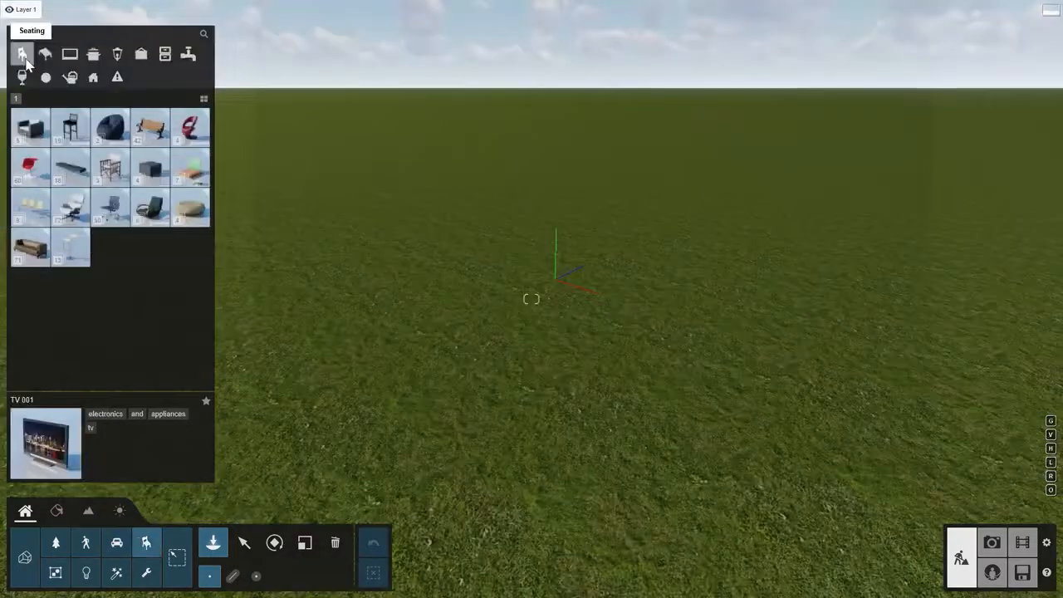
pyautogui.click(46, 57)
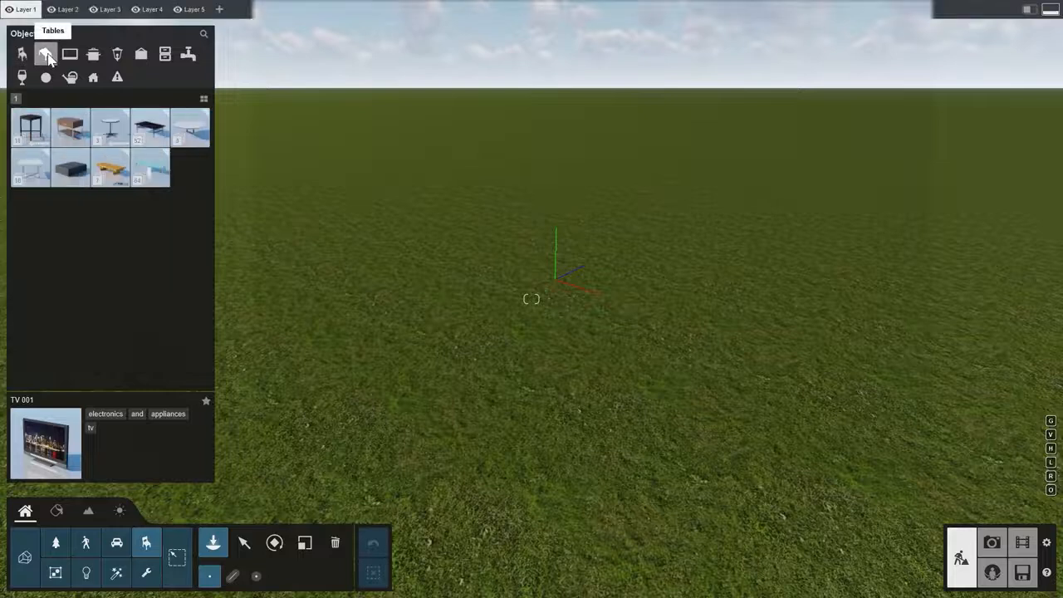
pyautogui.click(69, 57)
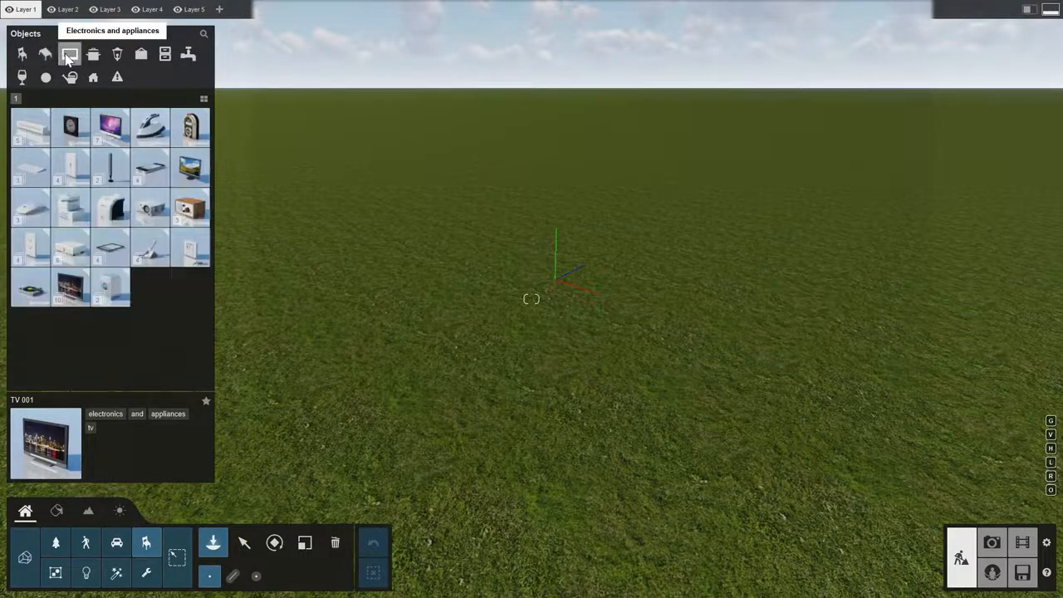
# Step: Search the Objects library for TV and choose the TV 001 model
pyautogui.click(204, 33)
pyautogui.write('TV')
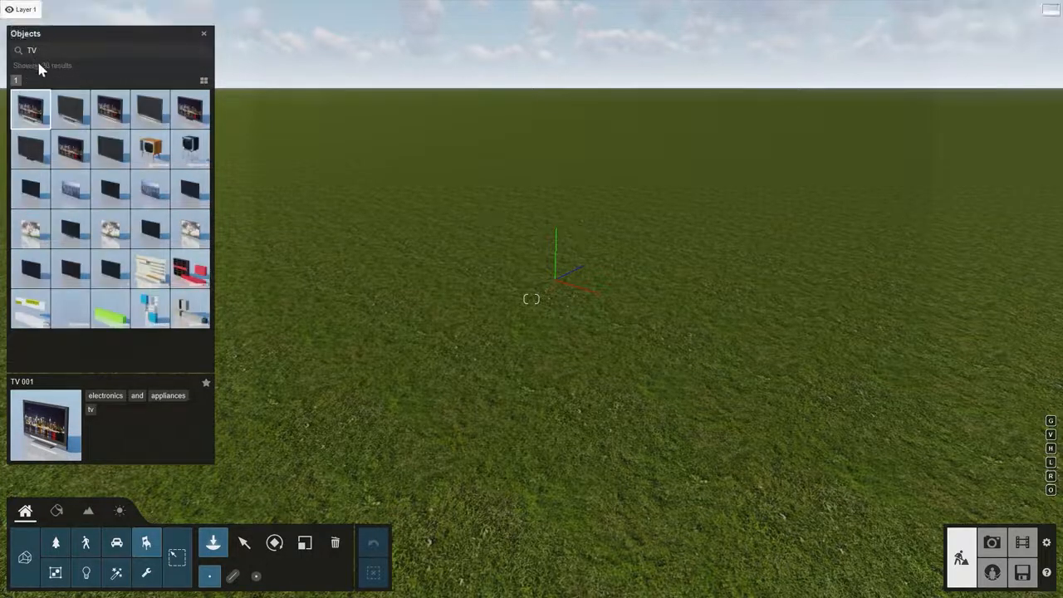
pyautogui.click(38, 104)
# Step: Import 201104_Glass House Scene_DS - Final.skp into the main category folder and place the model at the scene origin
pyautogui.click(26, 555)
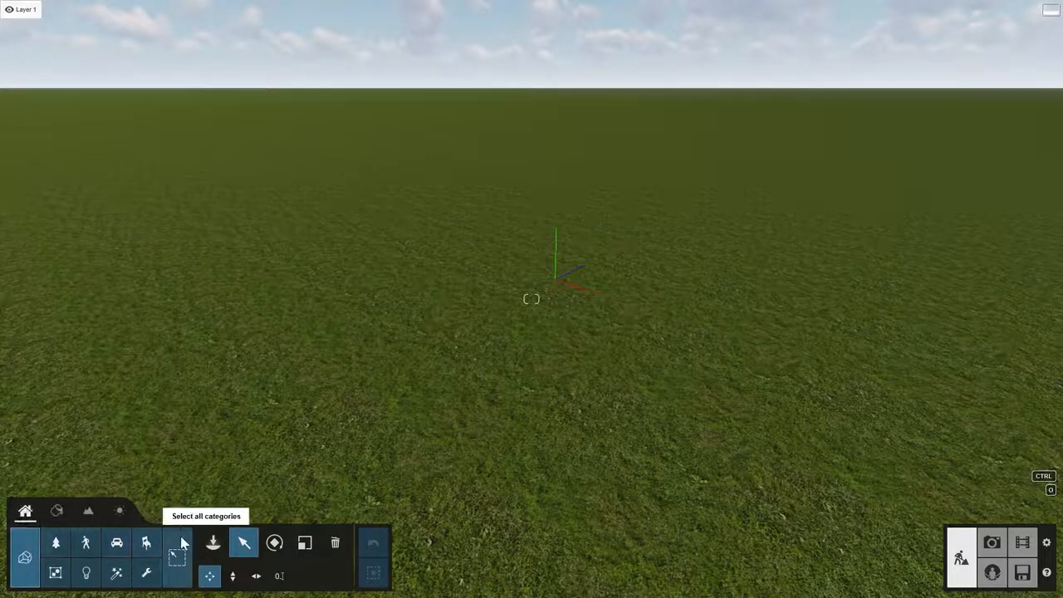
pyautogui.click(213, 542)
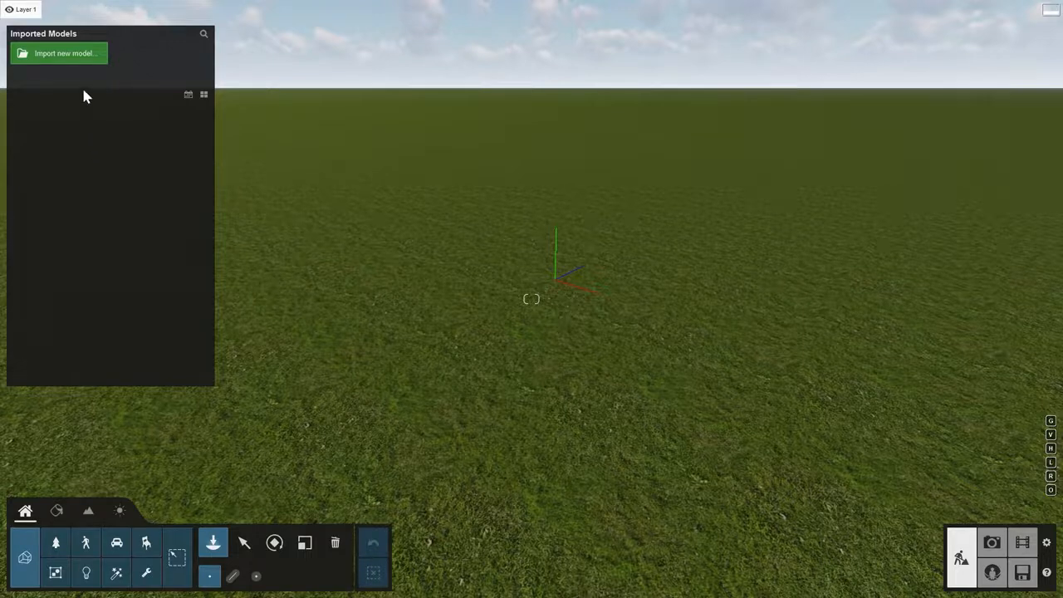
pyautogui.click(70, 66)
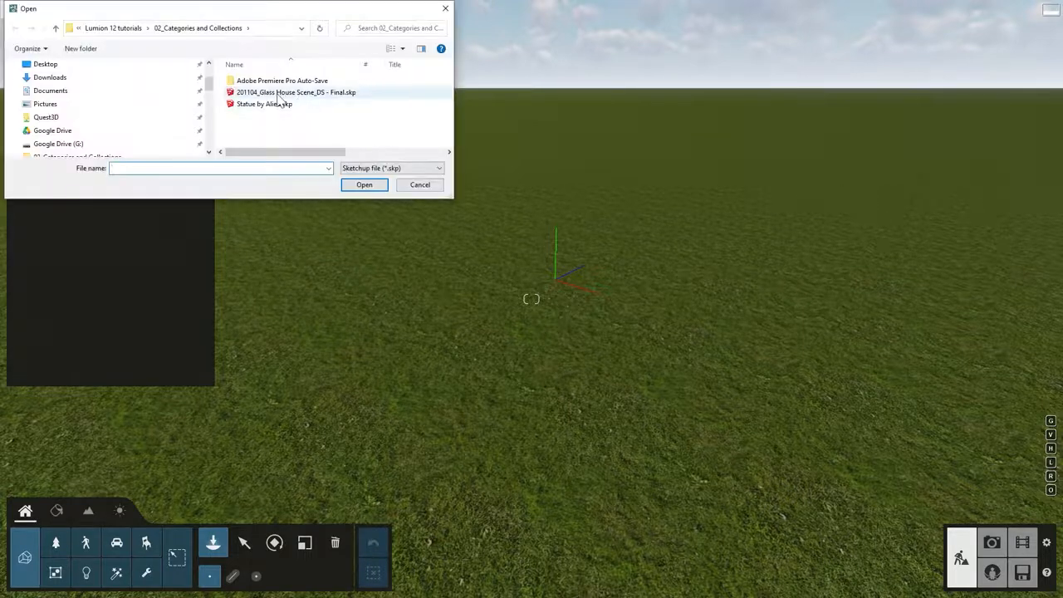
pyautogui.click(279, 93)
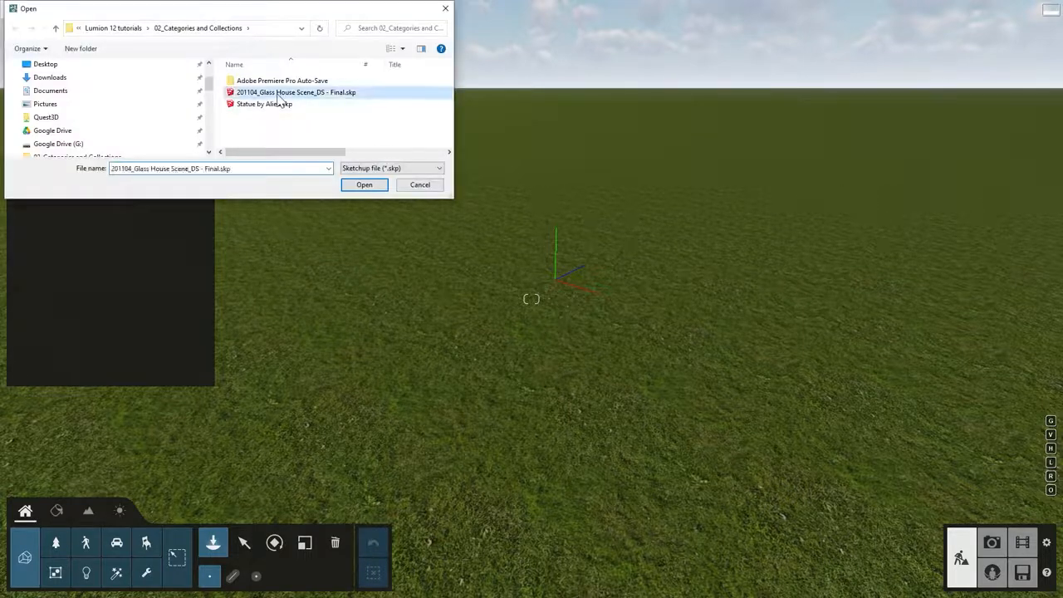
pyautogui.click(362, 185)
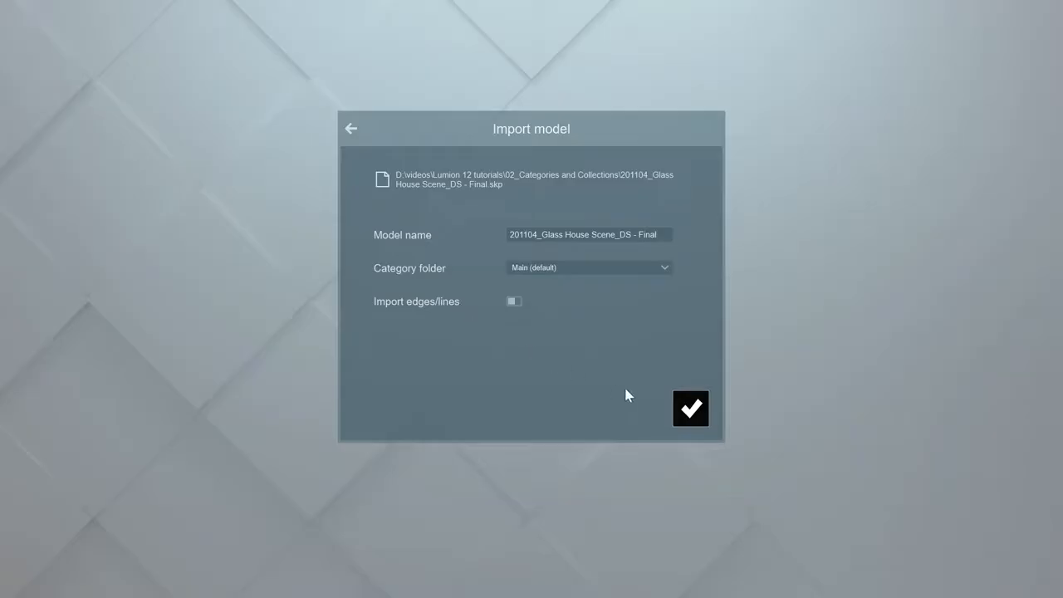
pyautogui.click(684, 409)
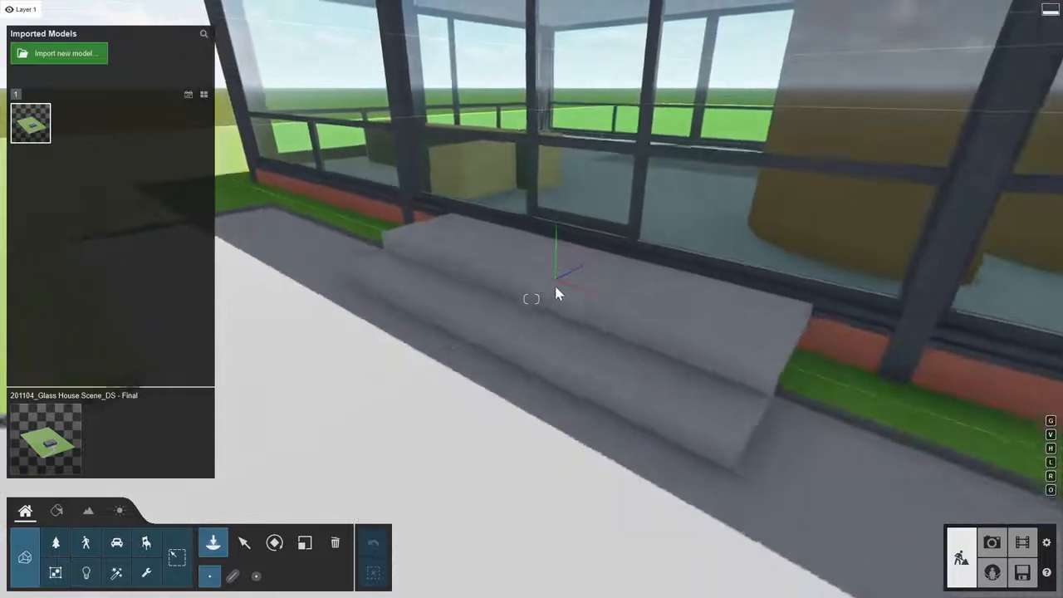
pyautogui.click(555, 282)
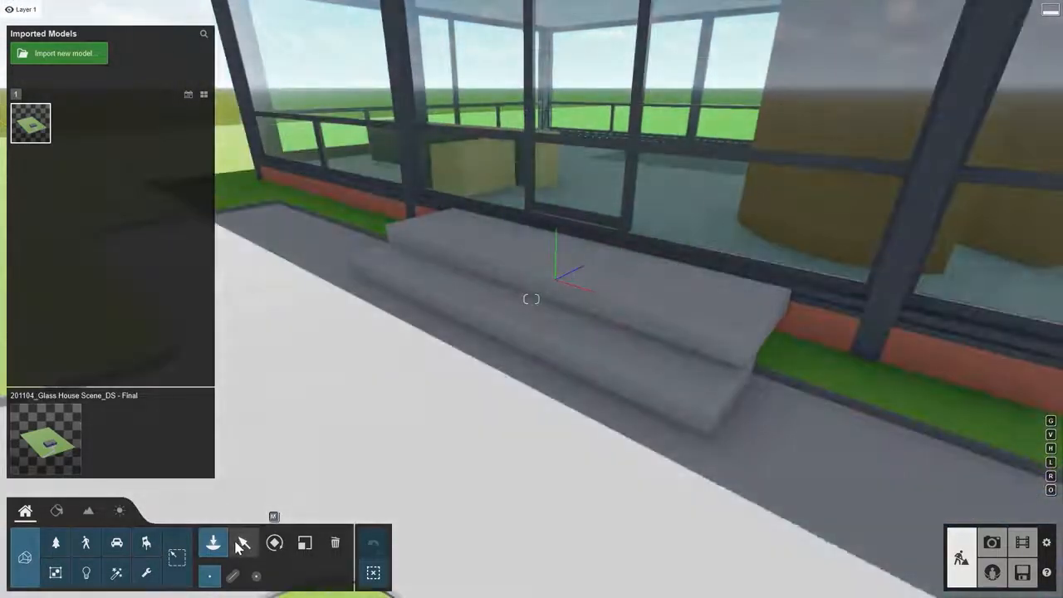
# Step: Examine the placed glass house from outside and then from within its glazed interior corner
pyautogui.click(240, 543)
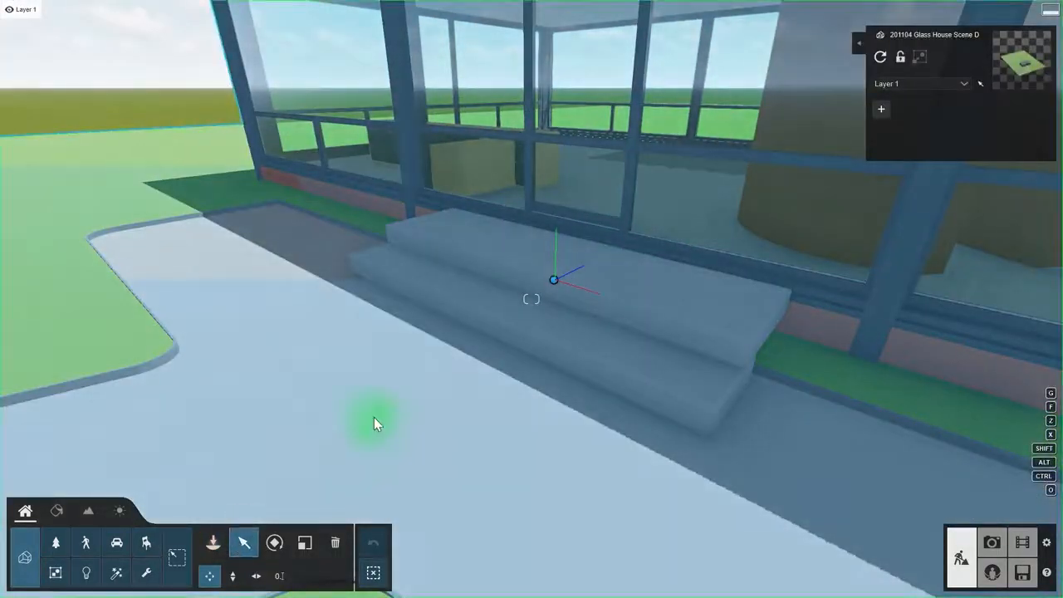
pyautogui.scroll(-10, 376, 416)
pyautogui.scroll(-2, 394, 419)
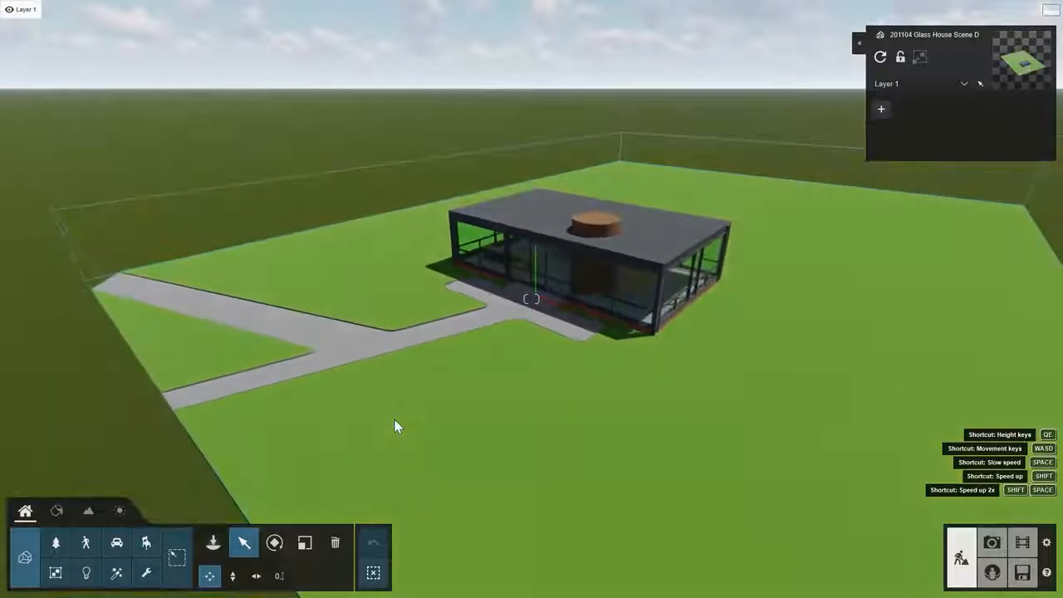
pyautogui.moveTo(394, 420)
pyautogui.mouseDown(button='right')
pyautogui.moveTo(422, 394)
pyautogui.moveTo(374, 445)
pyautogui.moveTo(598, 393)
pyautogui.moveTo(631, 374)
pyautogui.moveTo(714, 376)
pyautogui.moveTo(399, 429)
pyautogui.moveTo(409, 429)
pyautogui.mouseUp(button='right')
pyautogui.press('e')
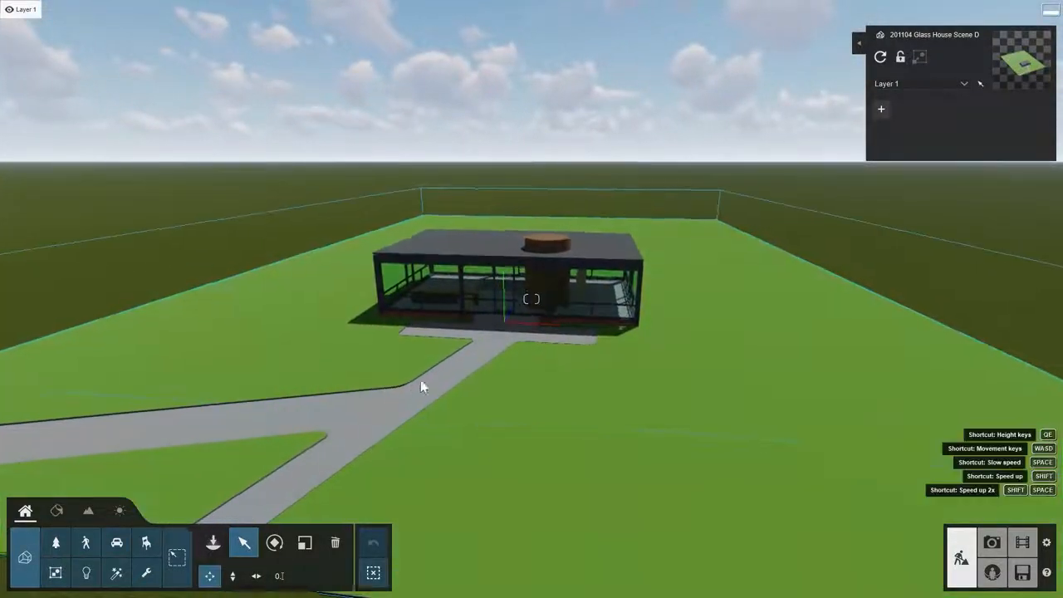
pyautogui.press('w')
pyautogui.moveTo(448, 362); pyautogui.dragTo(415, 323, button='right')
pyautogui.press('w')
pyautogui.press('w')
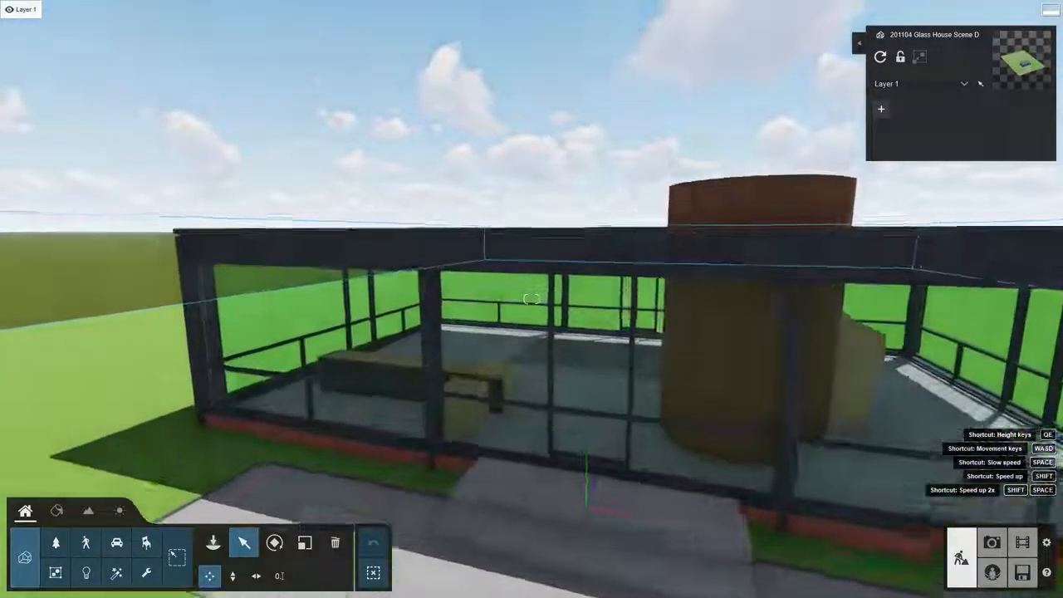
pyautogui.press('w')
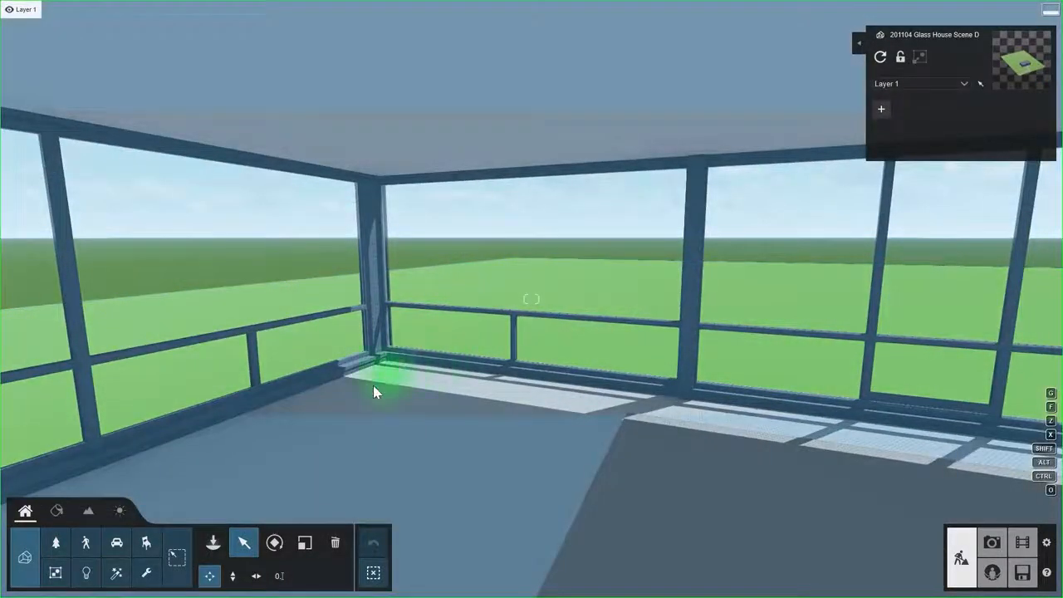
# Step: Import the statue SketchUp file into a new category folder named Decoration items
pyautogui.click(213, 543)
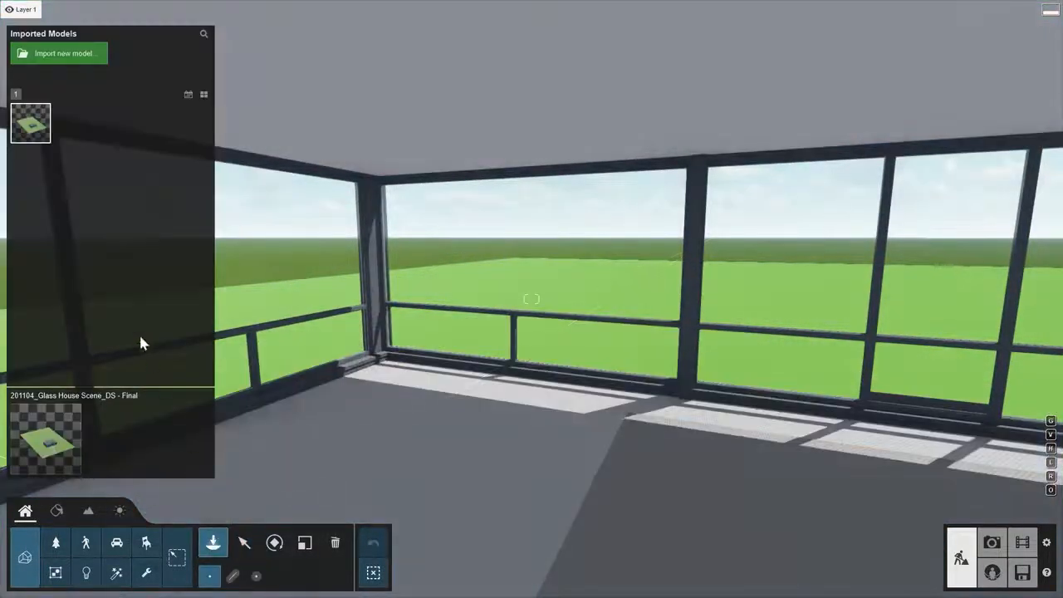
pyautogui.click(58, 54)
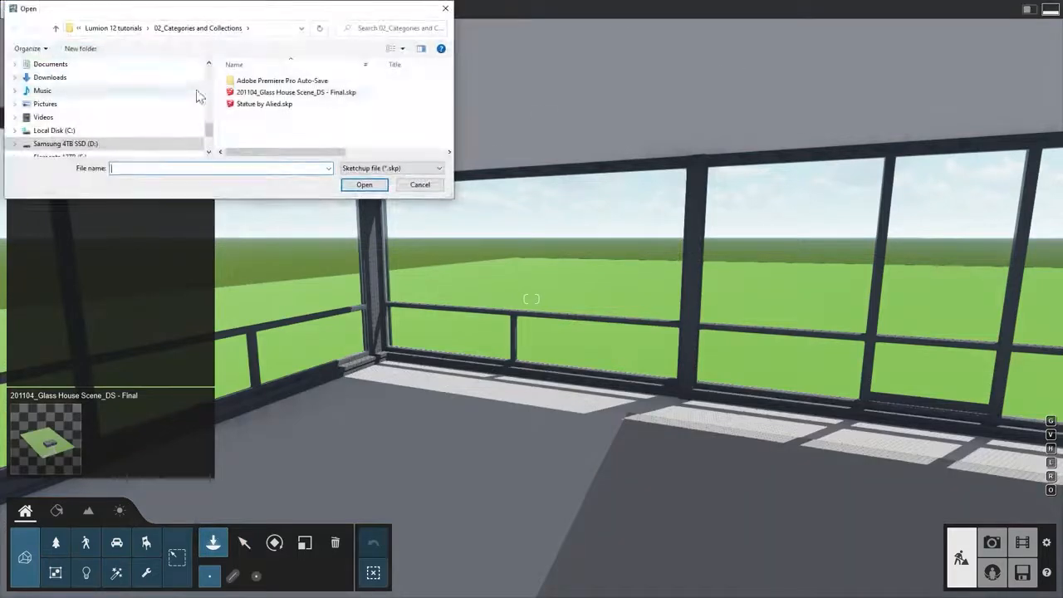
pyautogui.click(266, 105)
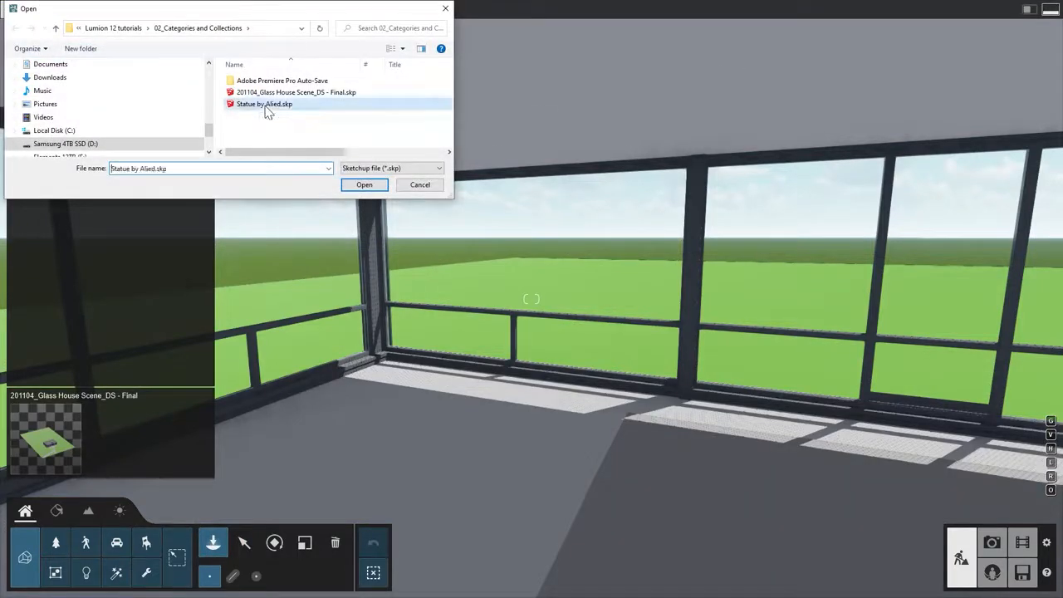
pyautogui.click(365, 184)
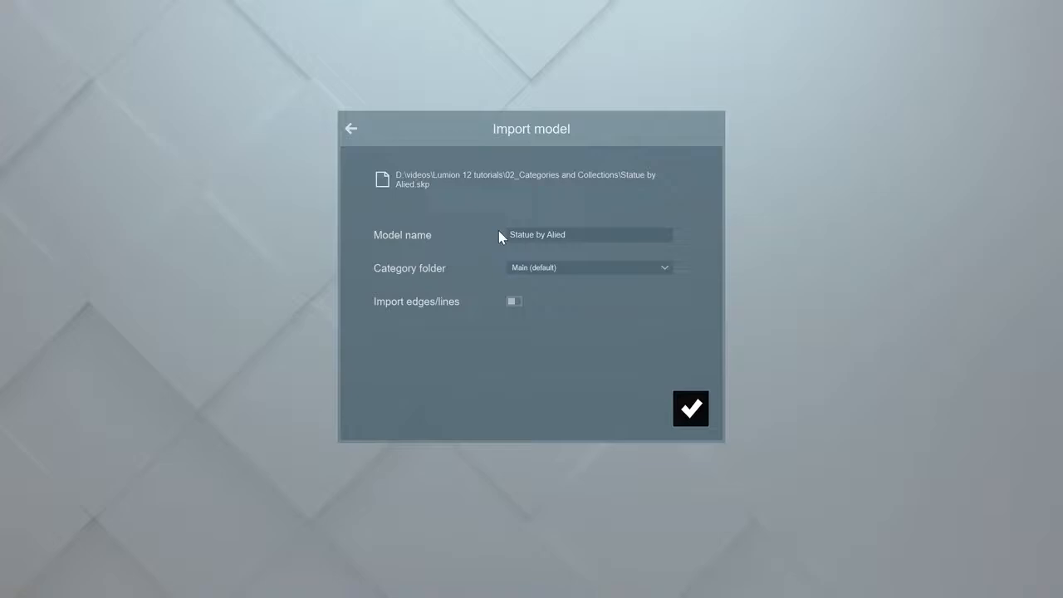
pyautogui.click(541, 268)
pyautogui.click(540, 283)
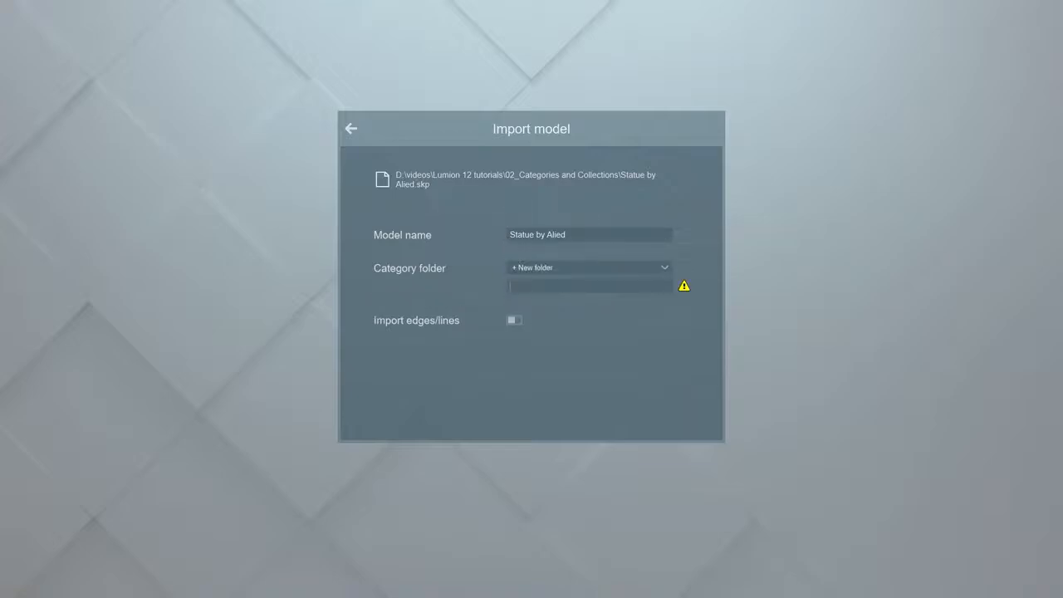
pyautogui.write('Decoration items')
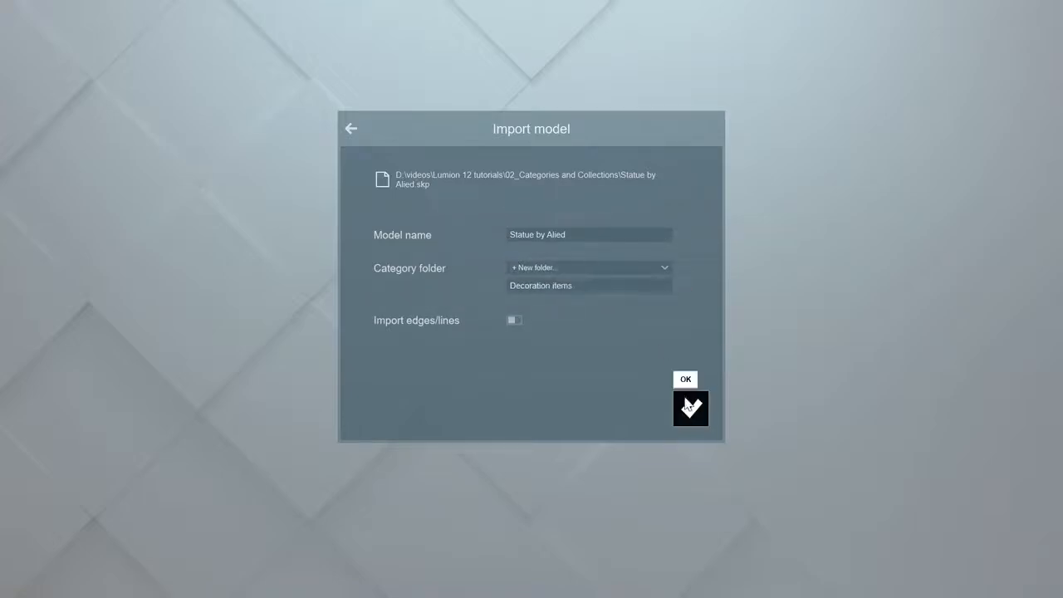
pyautogui.click(692, 409)
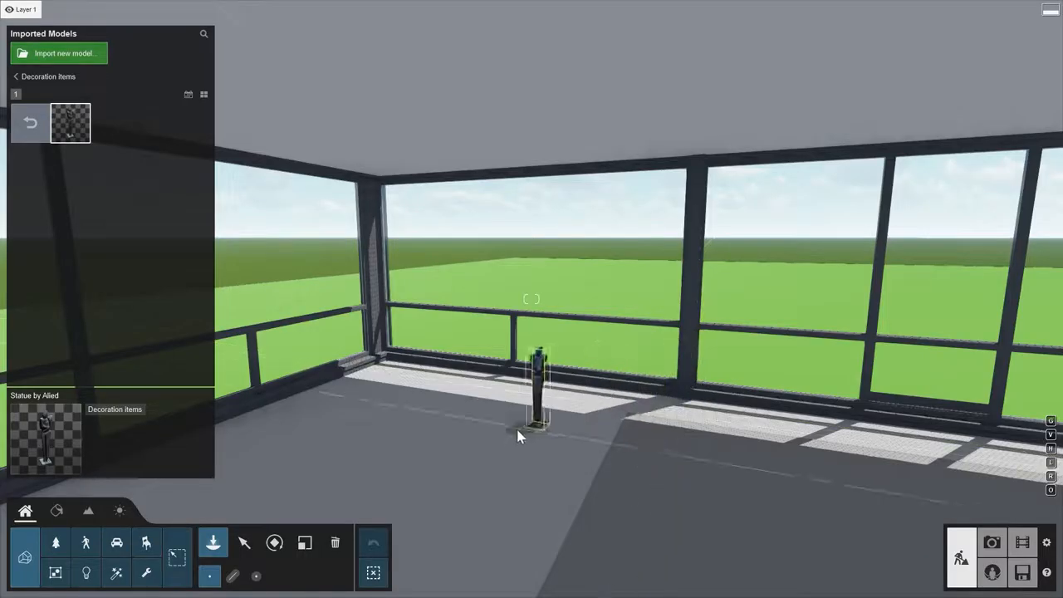
# Step: Place the statue on the floor near the house's glazed corner and return to the main imported-models folder
pyautogui.click(475, 444)
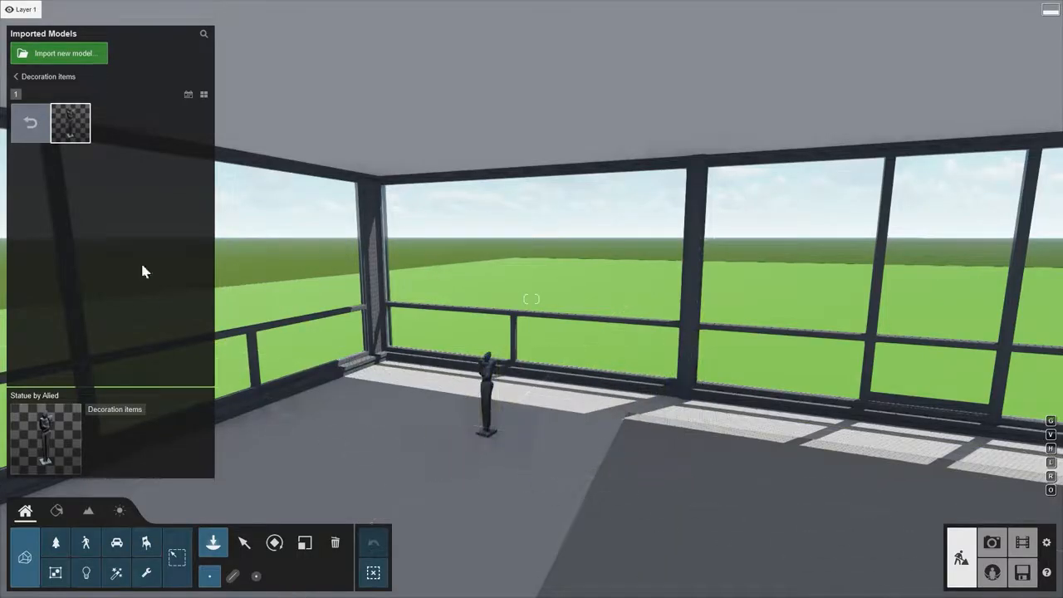
pyautogui.click(28, 133)
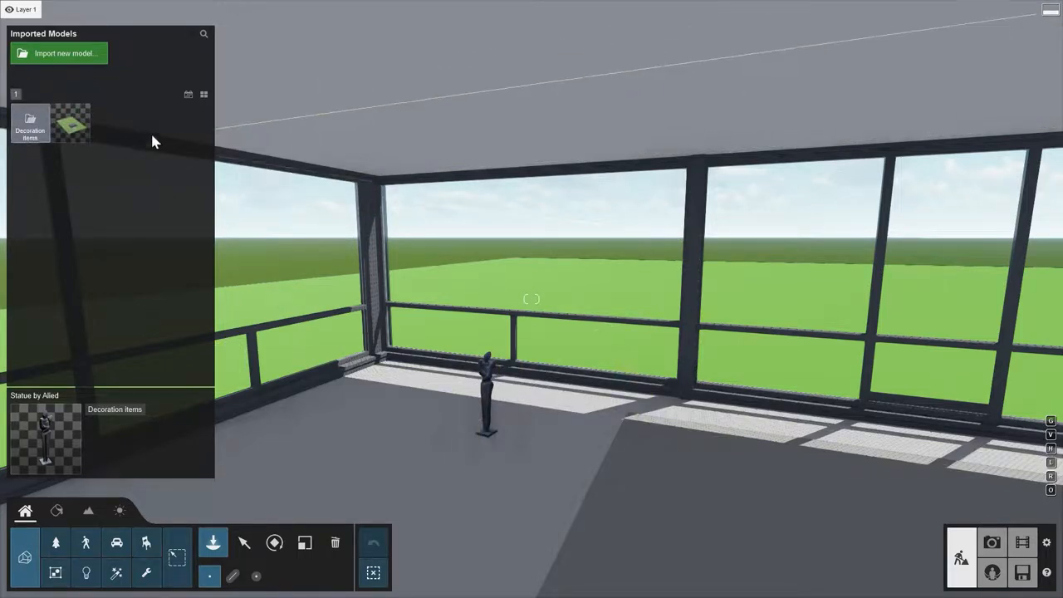
# Step: Enlarge the thumbnails in the imported-models library and open the Glass House example scene
pyautogui.click(204, 96)
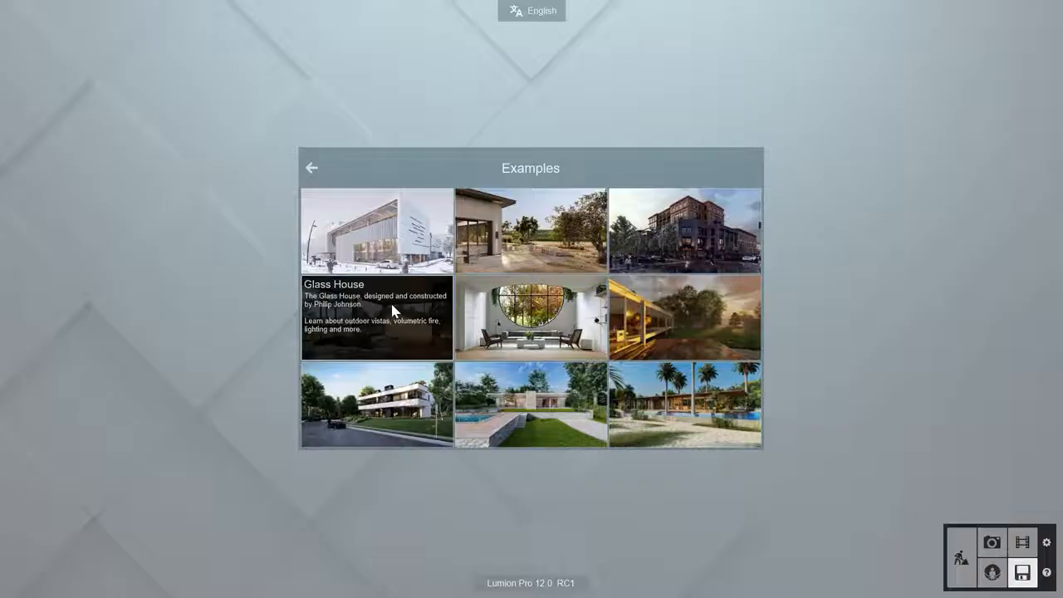
pyautogui.click(388, 312)
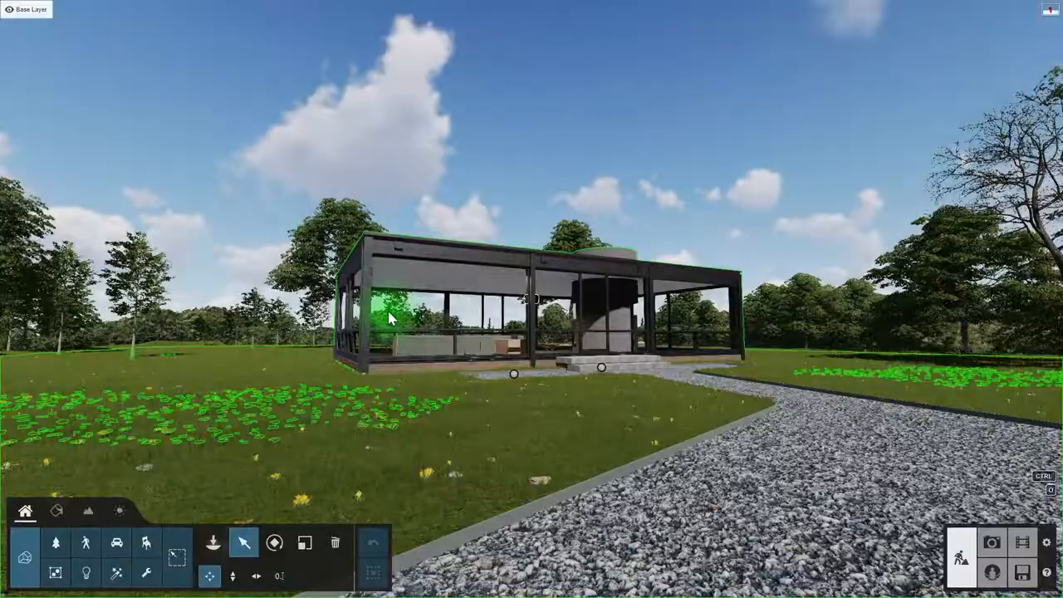
# Step: Select the dining table, its chairs and the potted plant on the tabletop inside the glass house, and group them
pyautogui.press('w')
pyautogui.moveTo(388, 318); pyautogui.dragTo(257, 295, button='right')
pyautogui.press('w')
pyautogui.moveTo(531, 299); pyautogui.dragTo(544, 448, button='right')
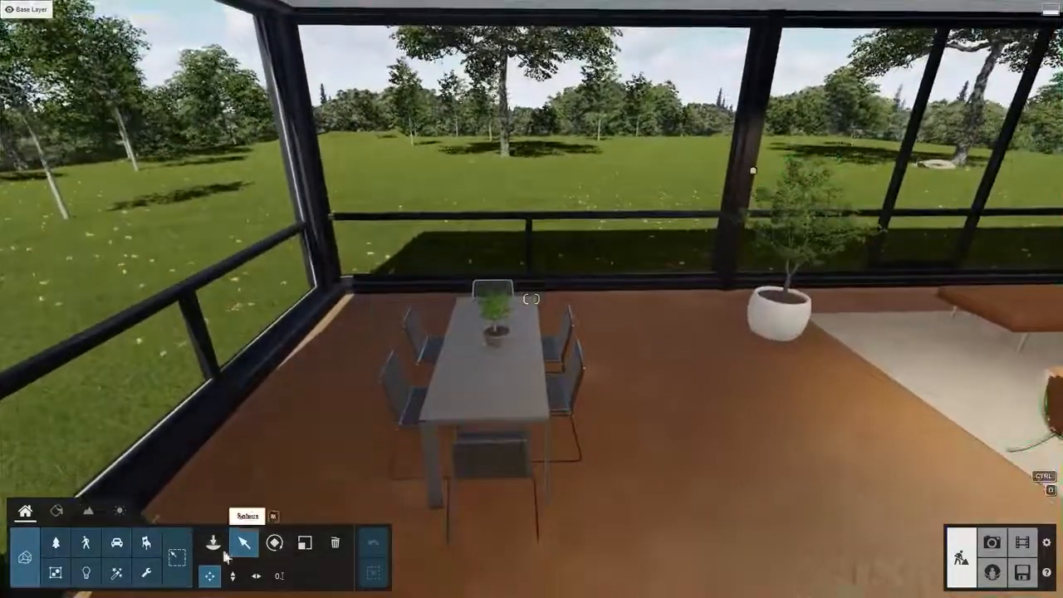
pyautogui.click(145, 544)
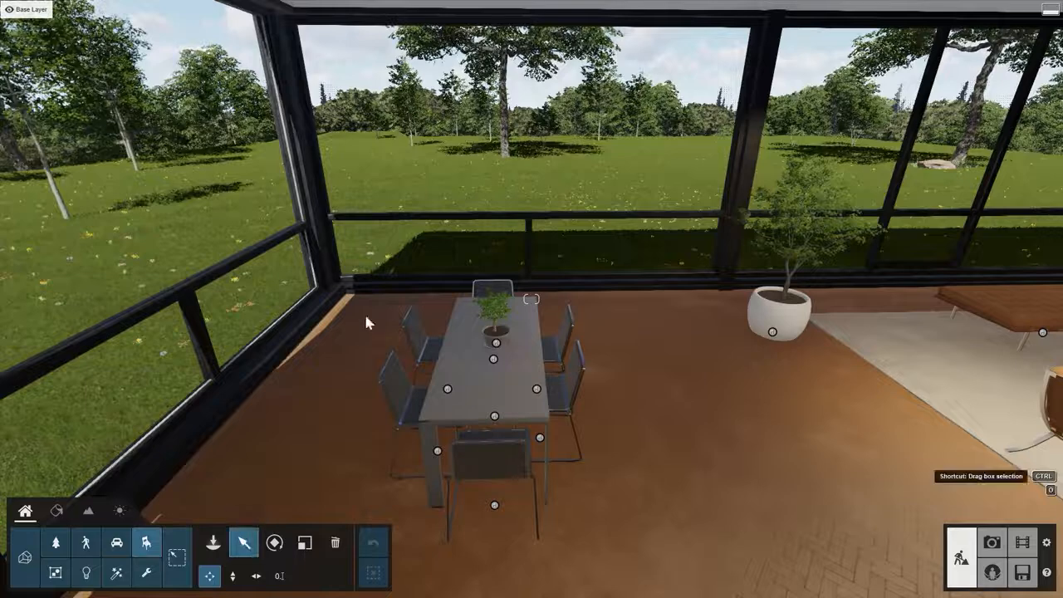
pyautogui.keyDown('ctrl'); pyautogui.moveTo(379, 283); pyautogui.dragTo(606, 537); pyautogui.keyUp('ctrl')
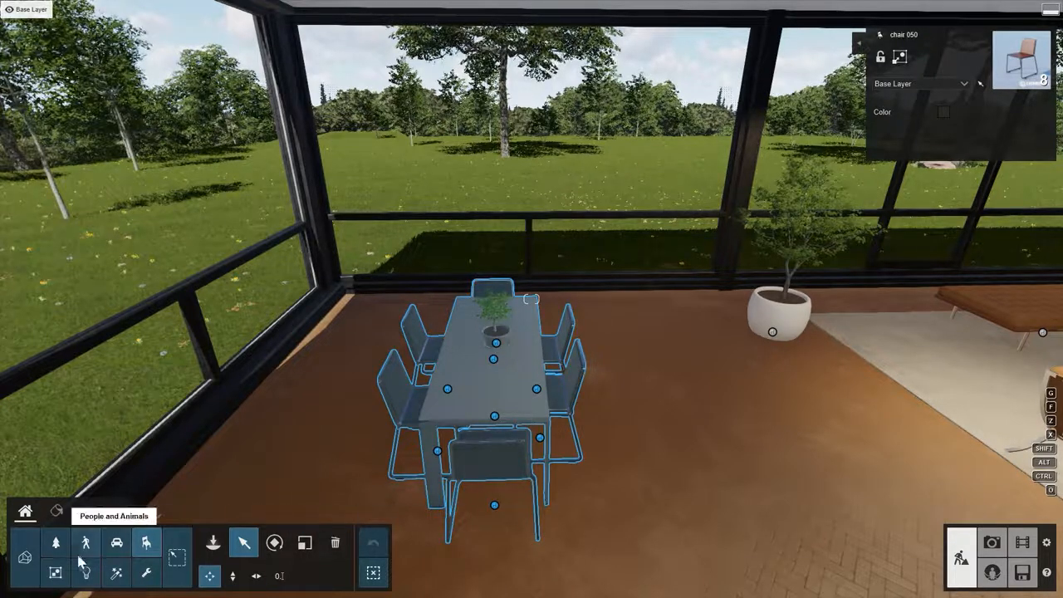
pyautogui.click(55, 542)
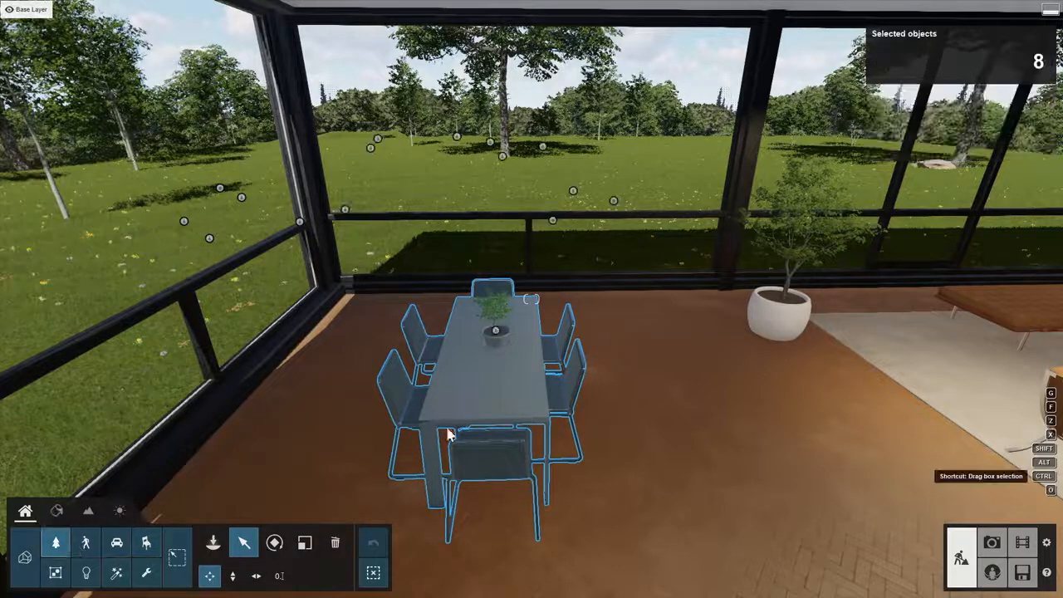
pyautogui.keyDown('ctrl'); pyautogui.click(496, 332); pyautogui.keyUp('ctrl')
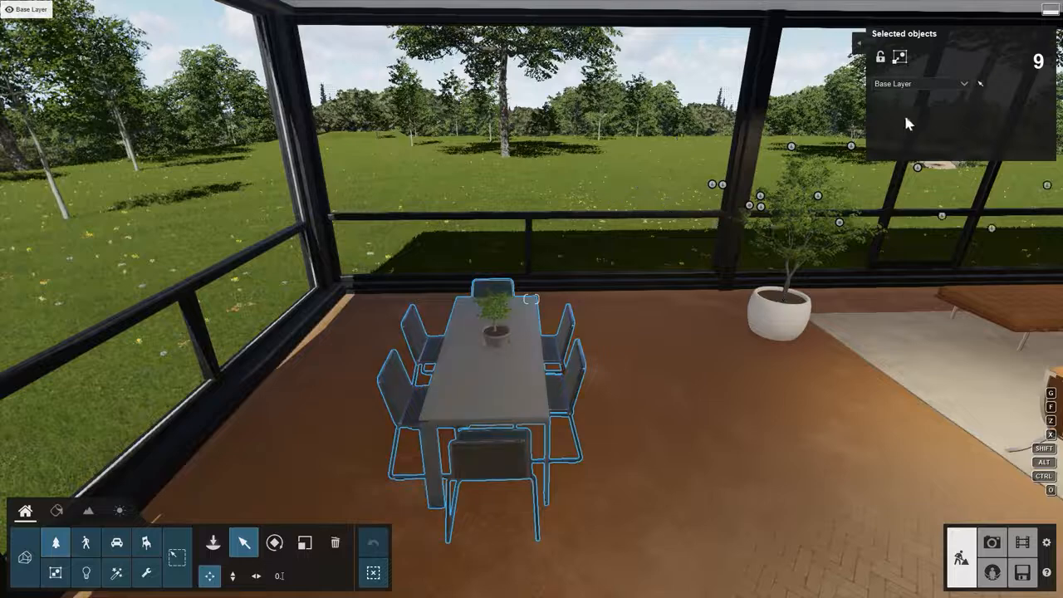
pyautogui.click(902, 57)
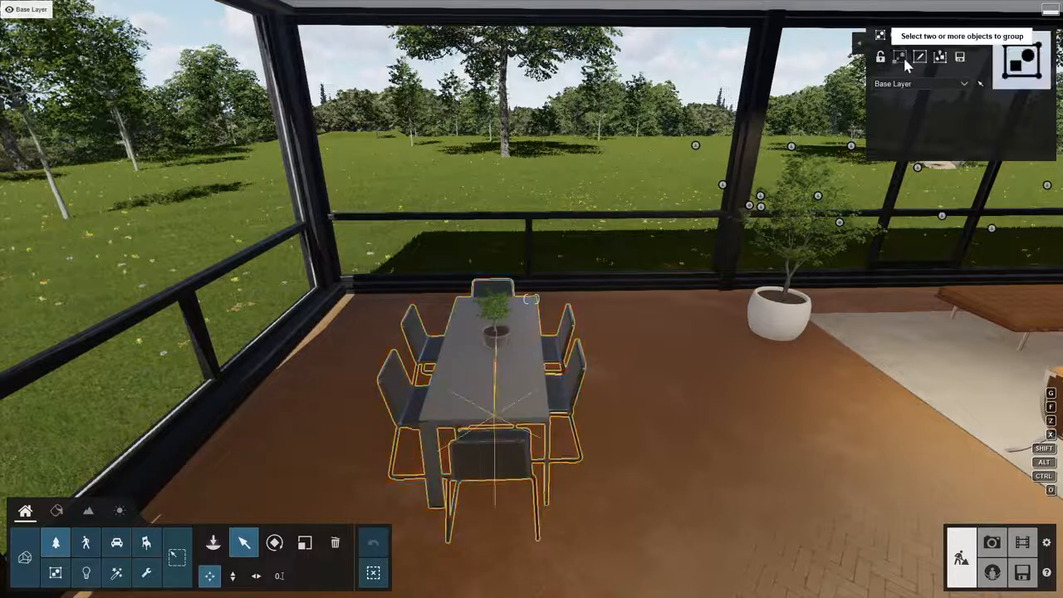
# Step: Save the dining group as Dining set 1 in a new category folder named Furniture groups
pyautogui.click(960, 58)
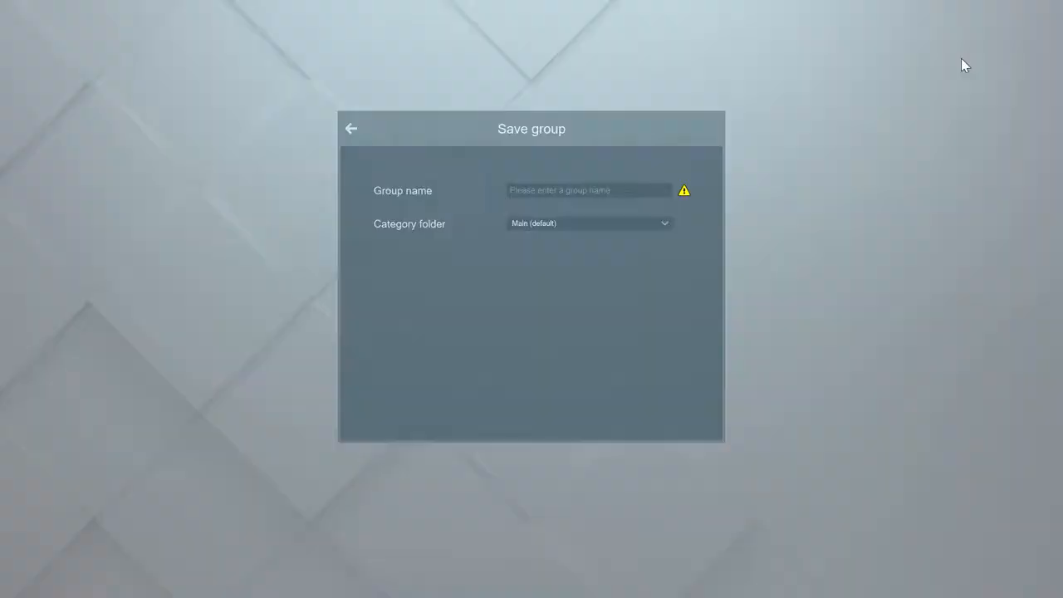
pyautogui.click(630, 225)
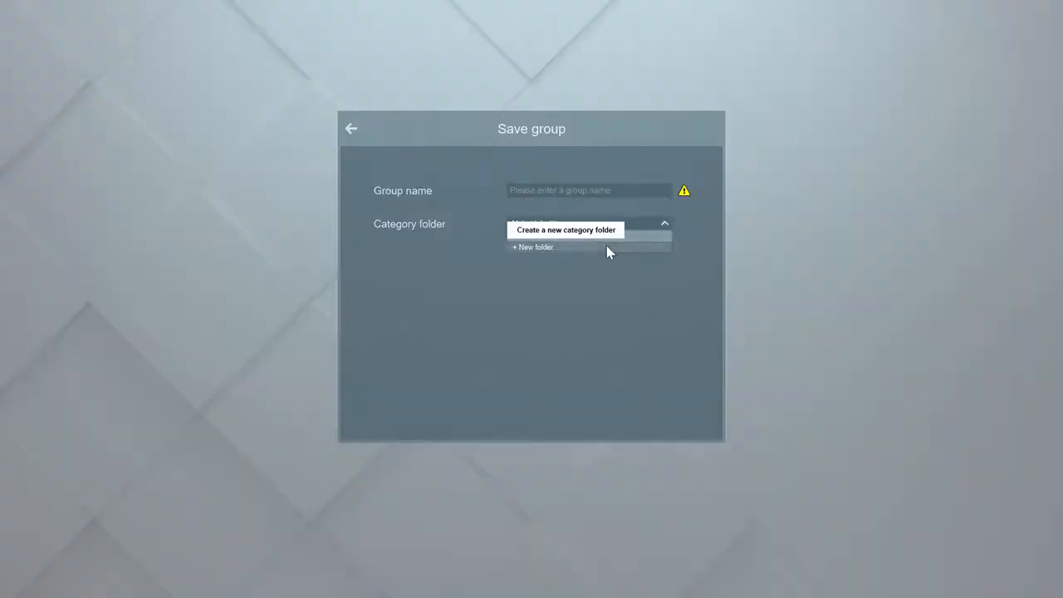
pyautogui.click(606, 245)
pyautogui.click(602, 241)
pyautogui.write('Furnitu')
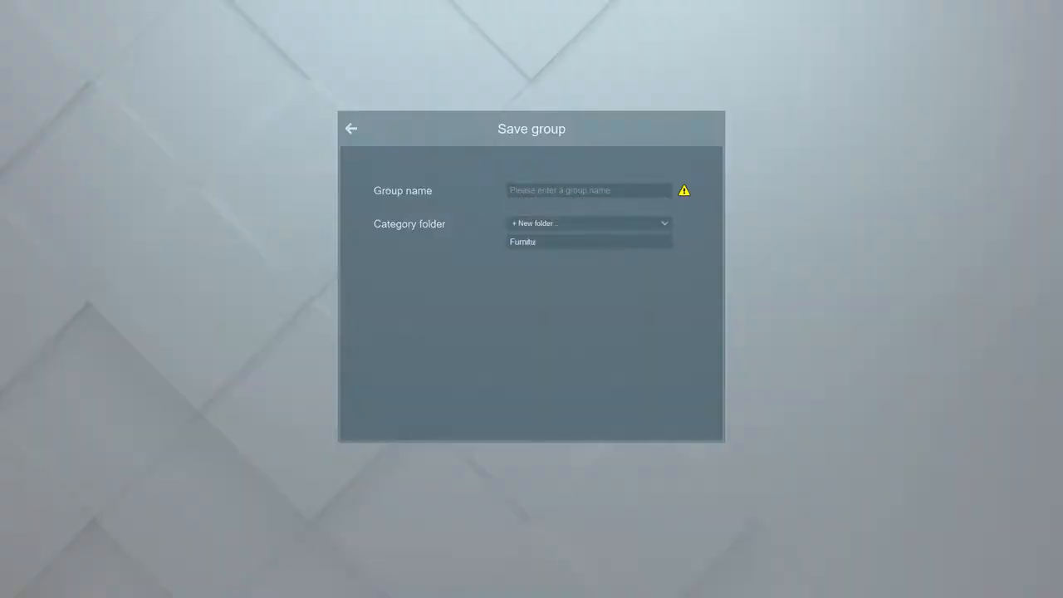
pyautogui.write('re groups')
pyautogui.click(584, 194)
pyautogui.write('Dining set 1')
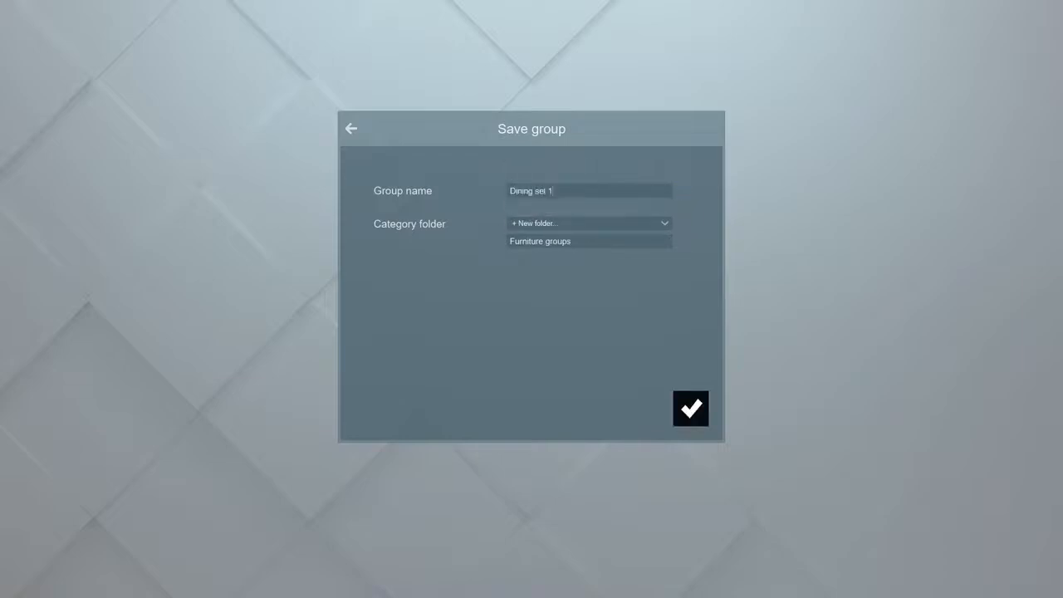
pyautogui.click(691, 411)
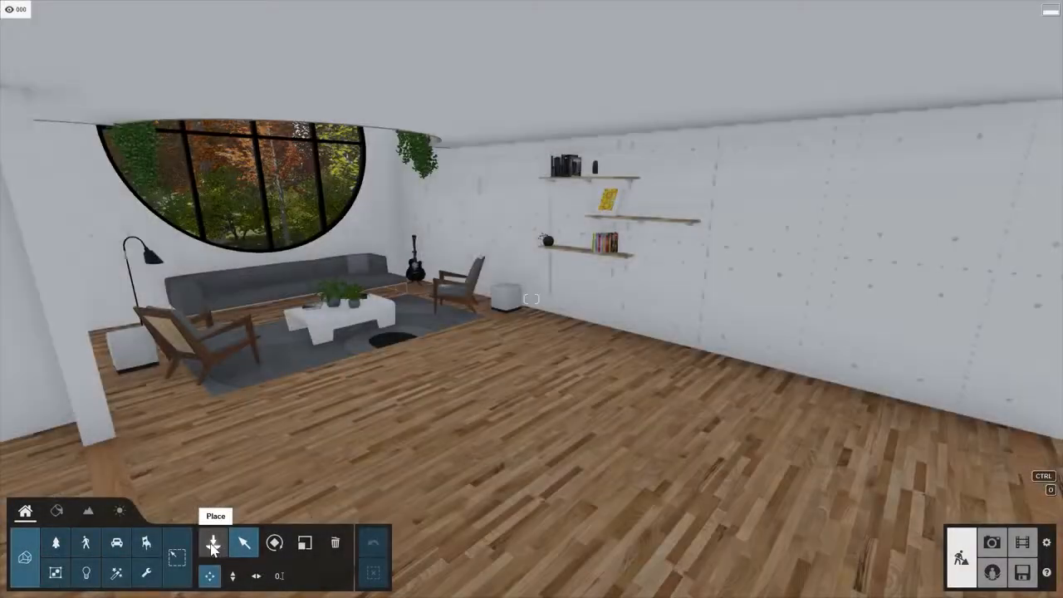
# Step: Place the saved Dining set 1 from the Furniture groups folder on the open wooden floor near the wall shelves
pyautogui.click(213, 542)
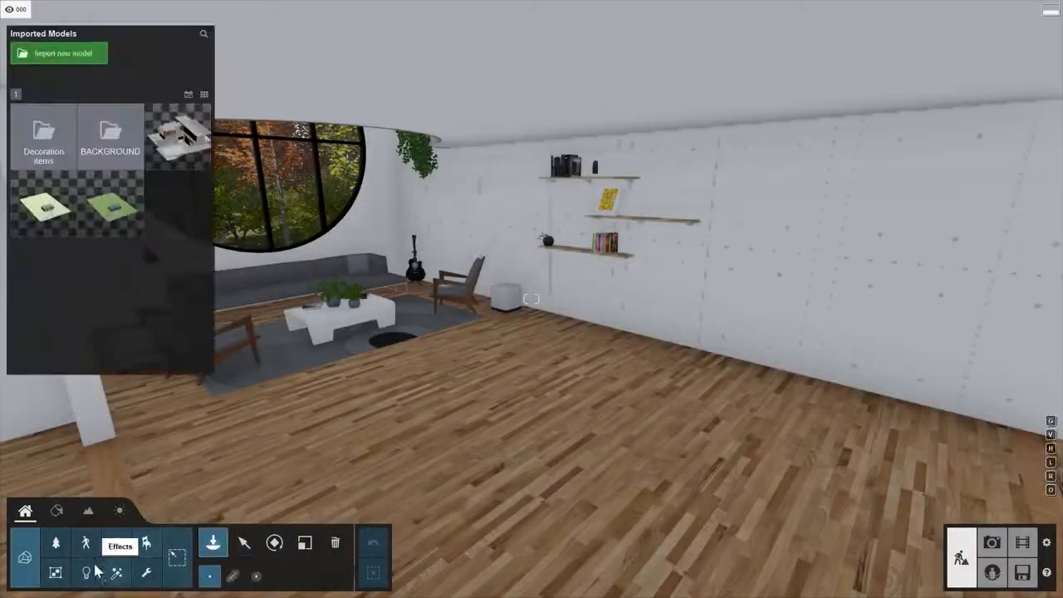
pyautogui.click(55, 573)
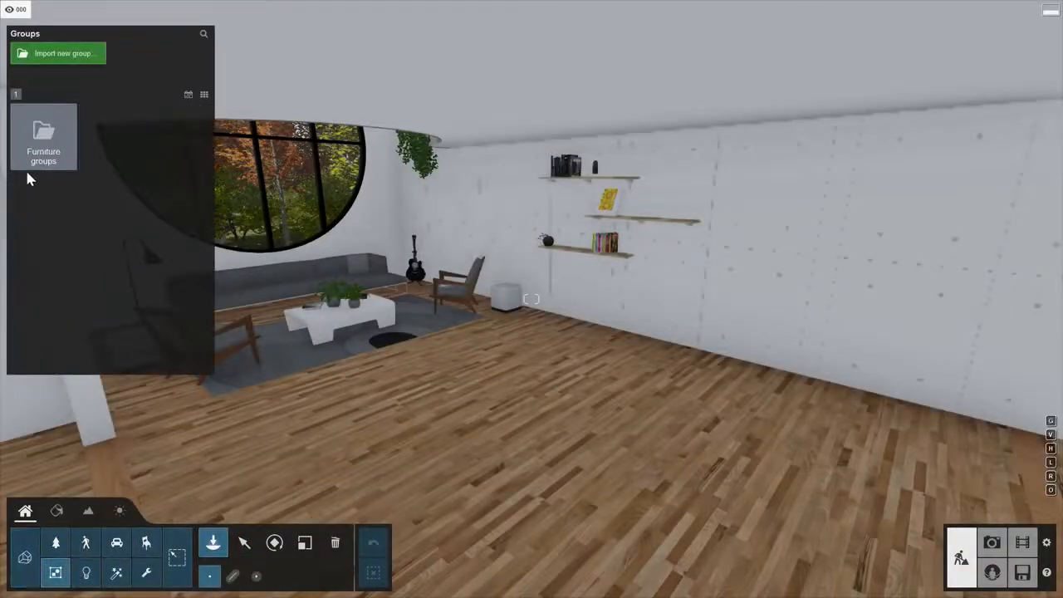
pyautogui.click(27, 145)
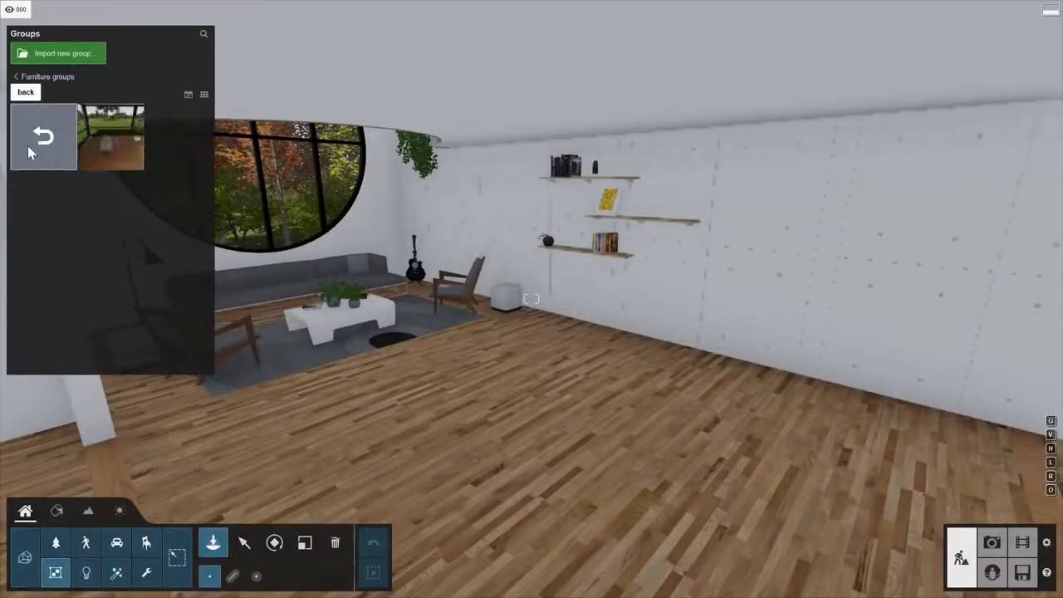
pyautogui.click(106, 148)
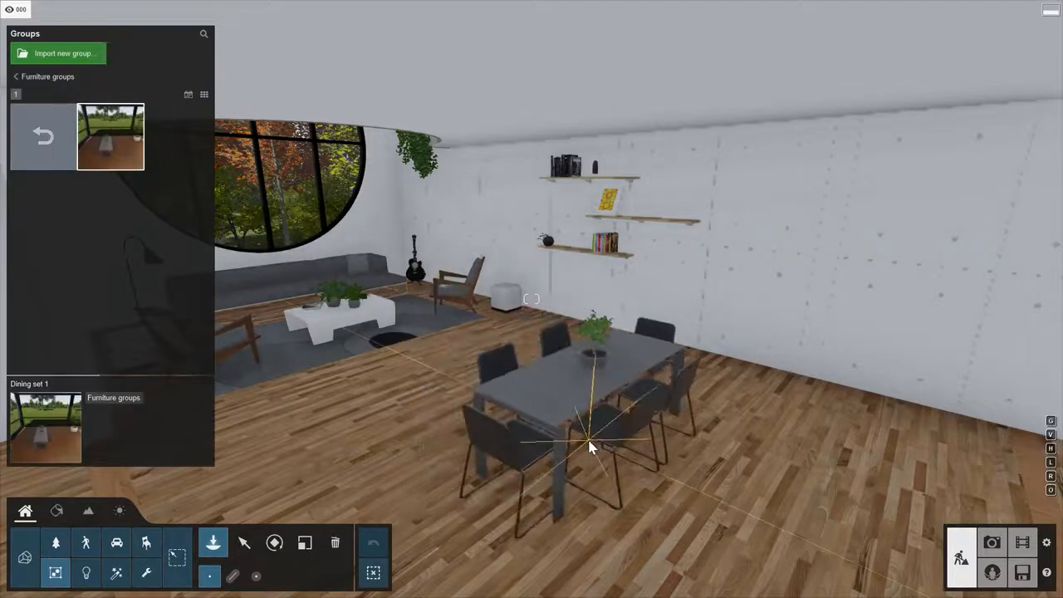
pyautogui.click(588, 446)
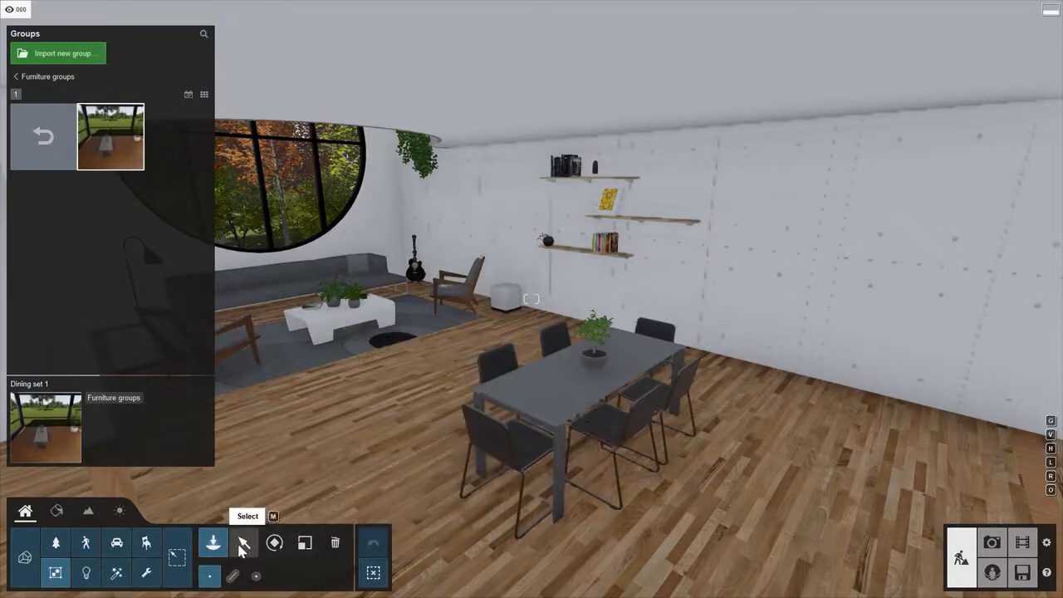
pyautogui.click(242, 545)
# Step: Import the group file Dining set 2 - L11.lsg11 into the Furniture groups category folder
pyautogui.click(212, 542)
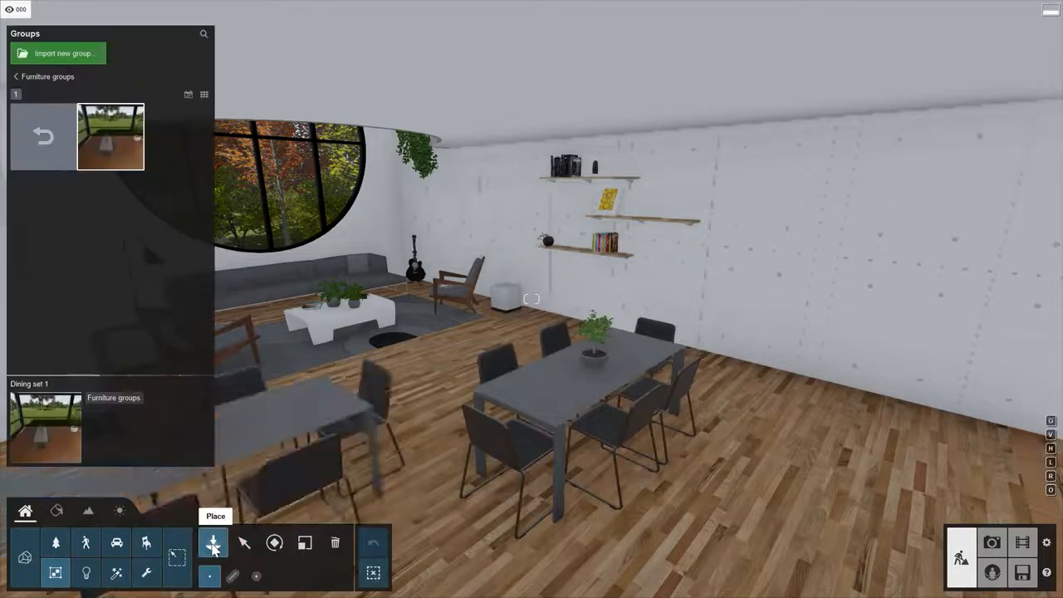
pyautogui.click(58, 52)
pyautogui.click(270, 92)
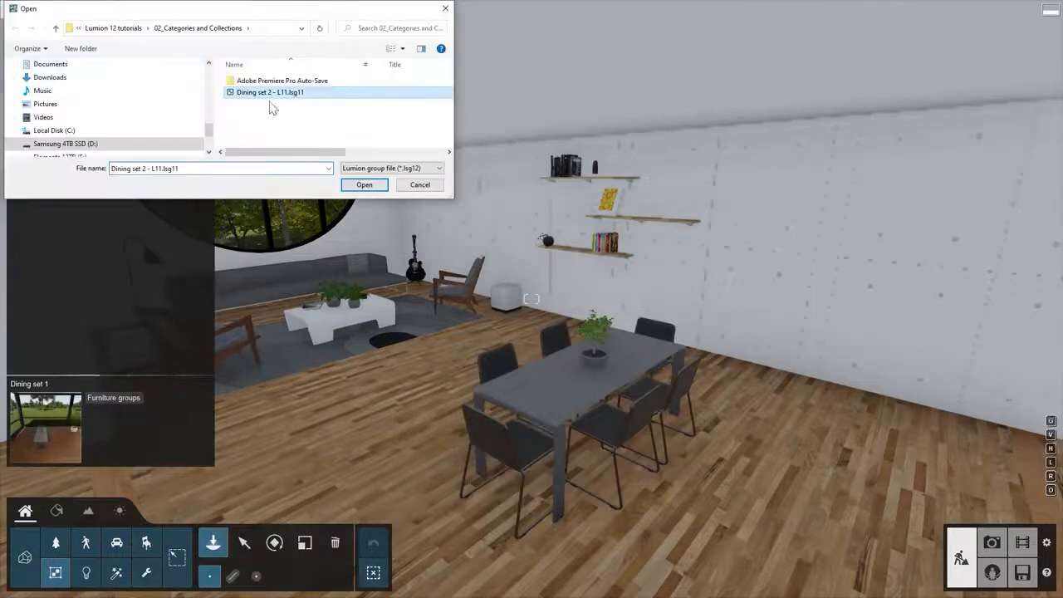
pyautogui.click(364, 184)
pyautogui.click(521, 268)
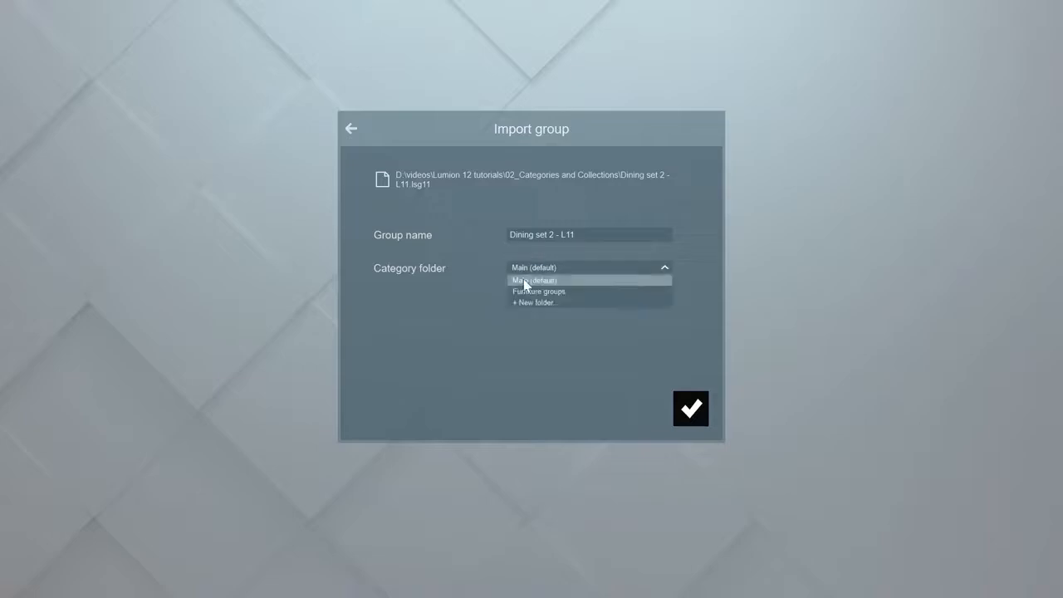
pyautogui.click(529, 289)
pyautogui.click(689, 408)
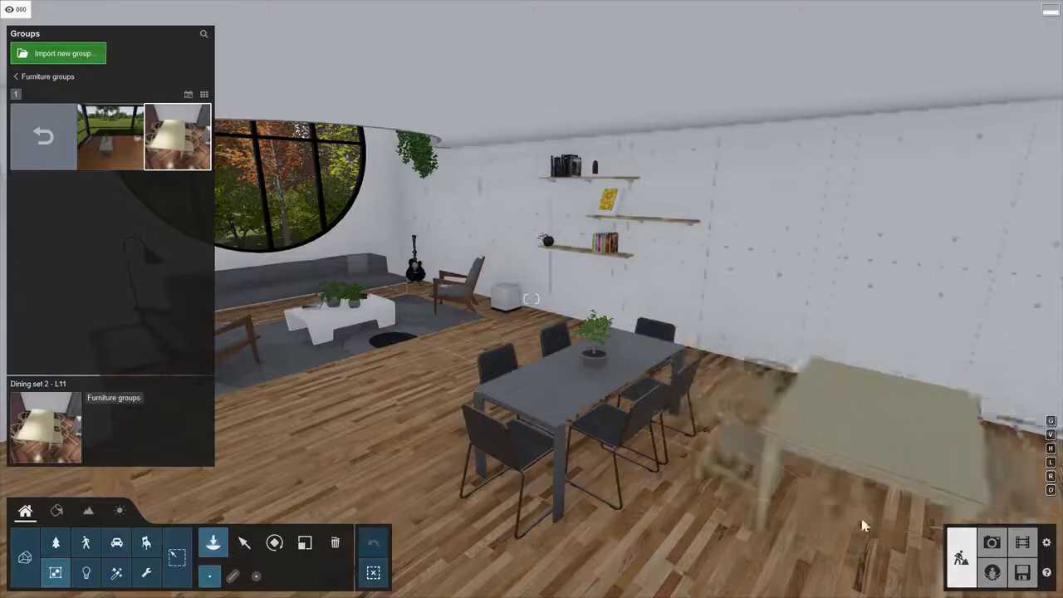